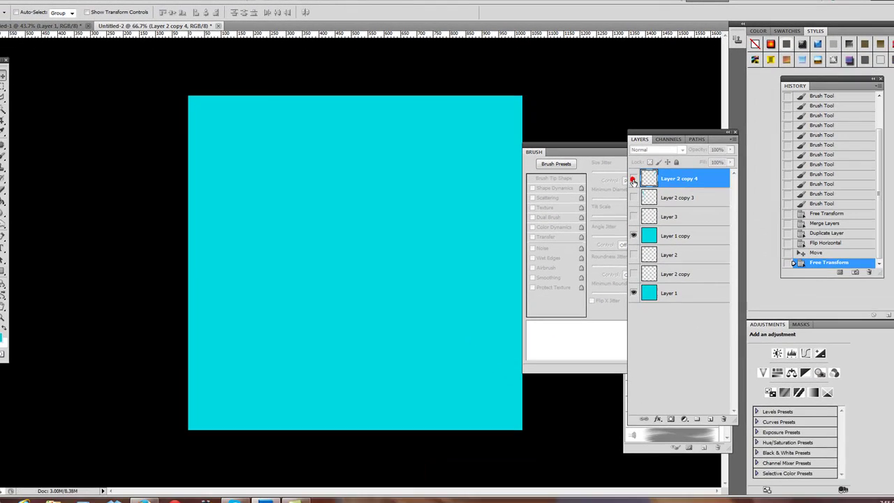
# - Preview then re-hide both streak layers, and set white as the brush painting colour
pyautogui.click(632, 179)
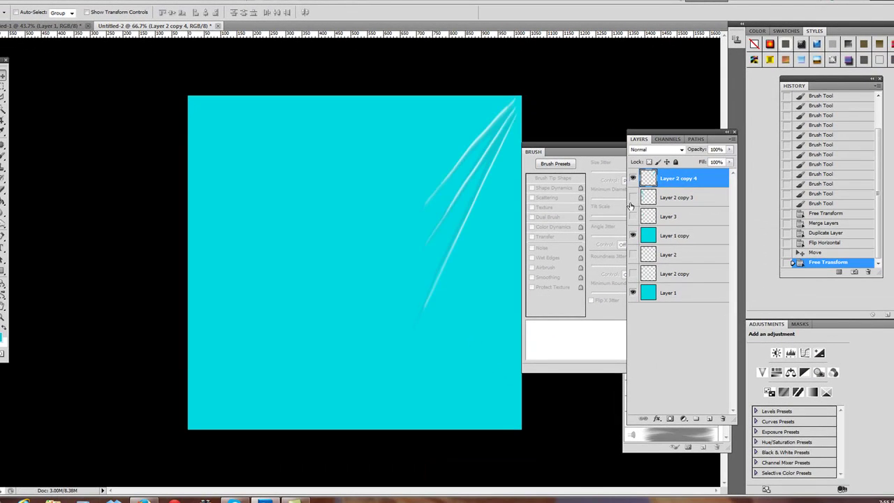
pyautogui.click(632, 197)
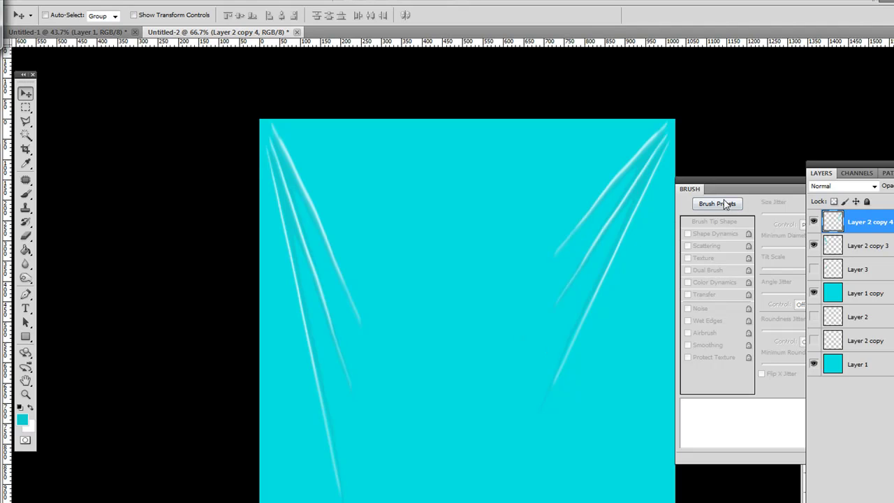
pyautogui.click(814, 222)
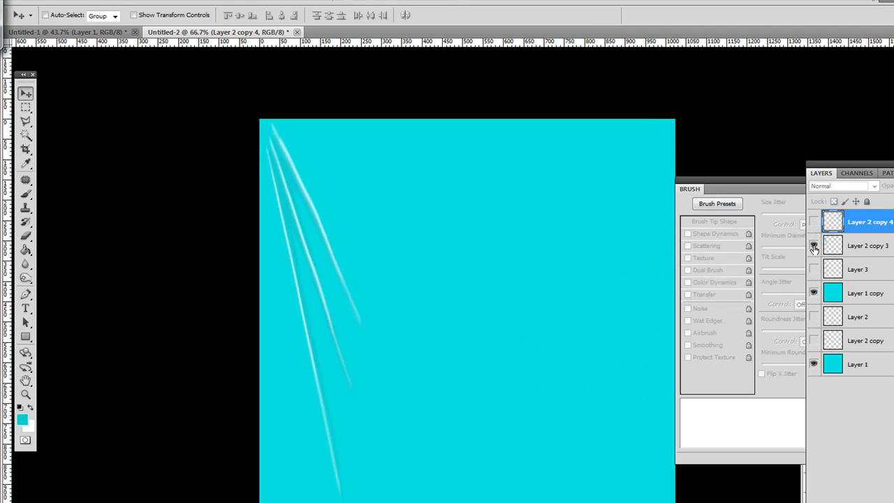
pyautogui.click(813, 245)
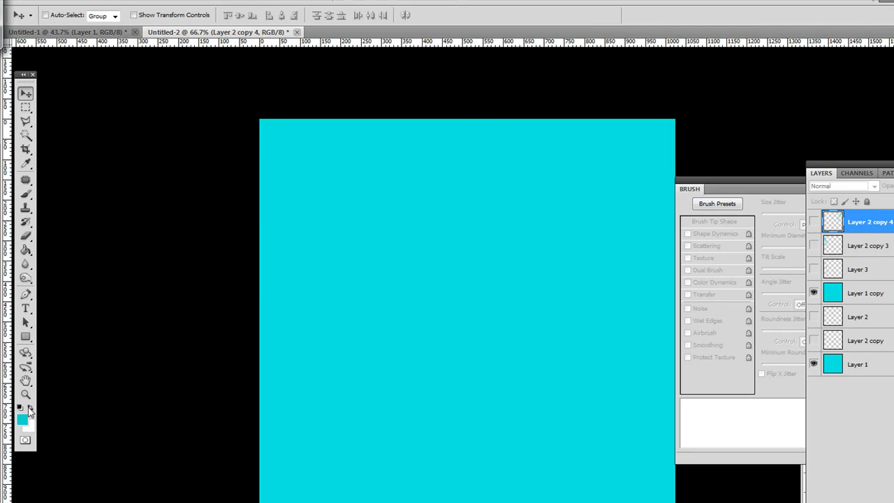
pyautogui.click(30, 407)
pyautogui.click(26, 195)
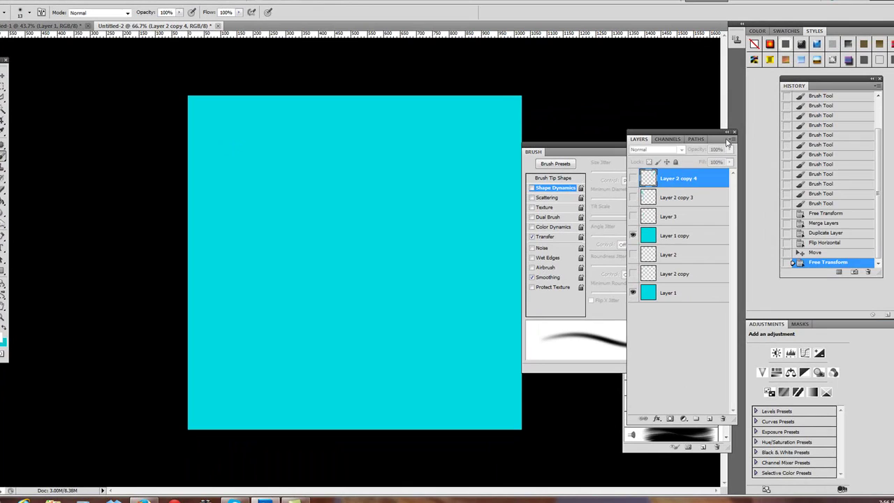
# - Add a new empty layer named 'sample' and check the brush preset picker
pyautogui.click(727, 142)
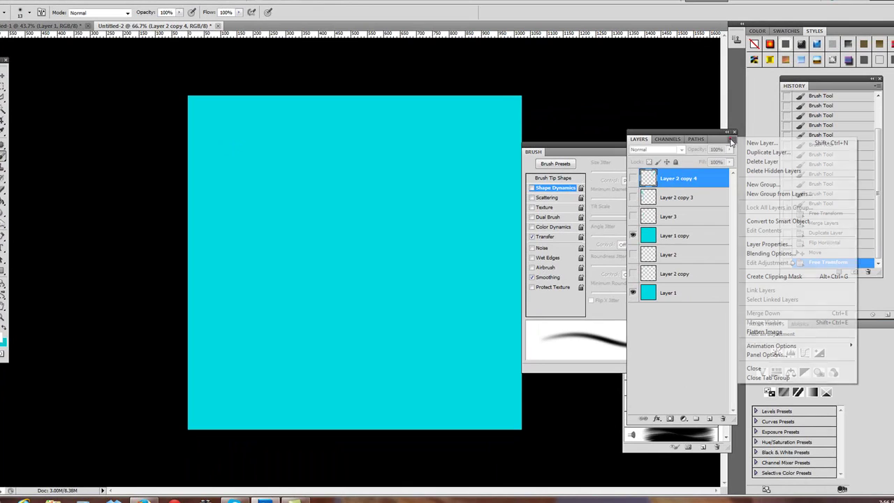
pyautogui.click(748, 145)
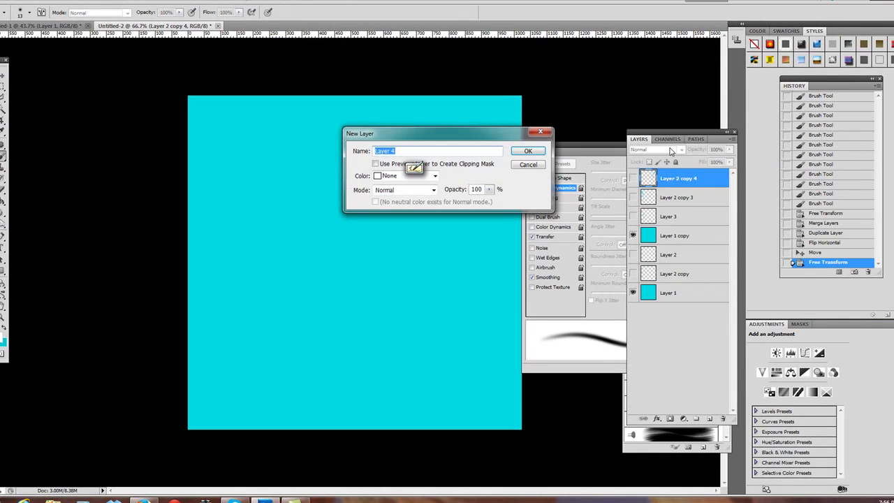
pyautogui.write('sample')
pyautogui.press('Return')
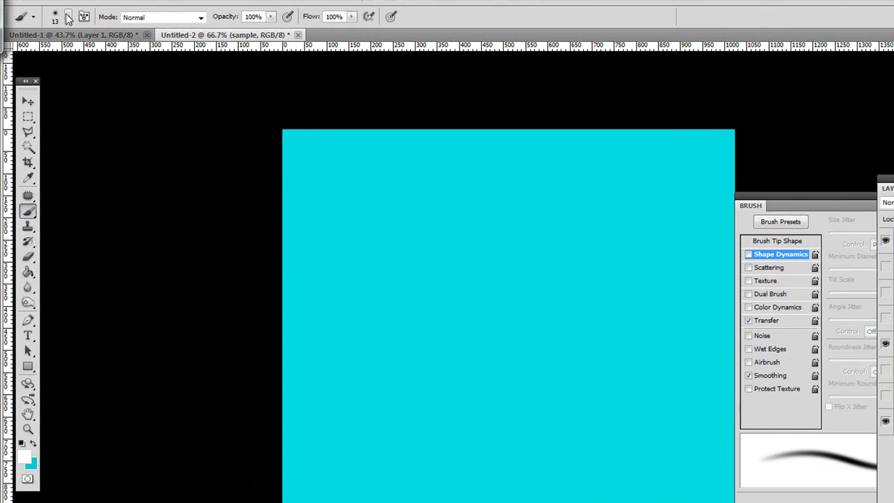
pyautogui.click(68, 19)
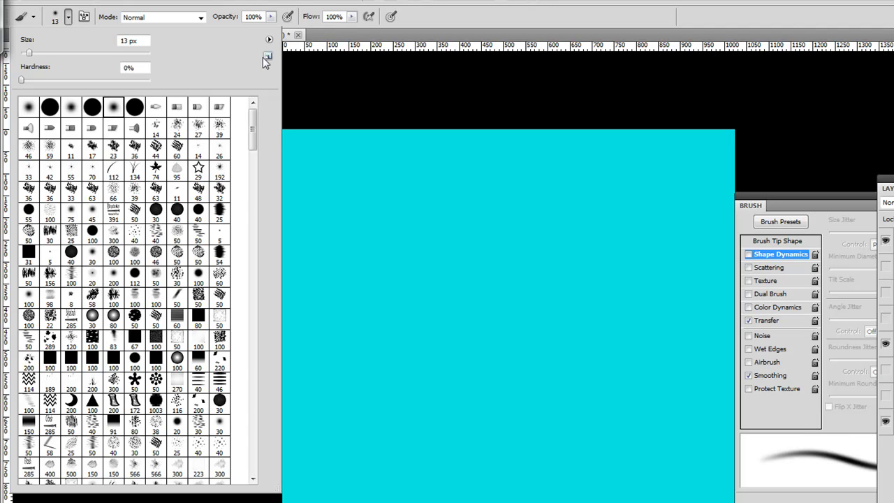
pyautogui.click(489, 11)
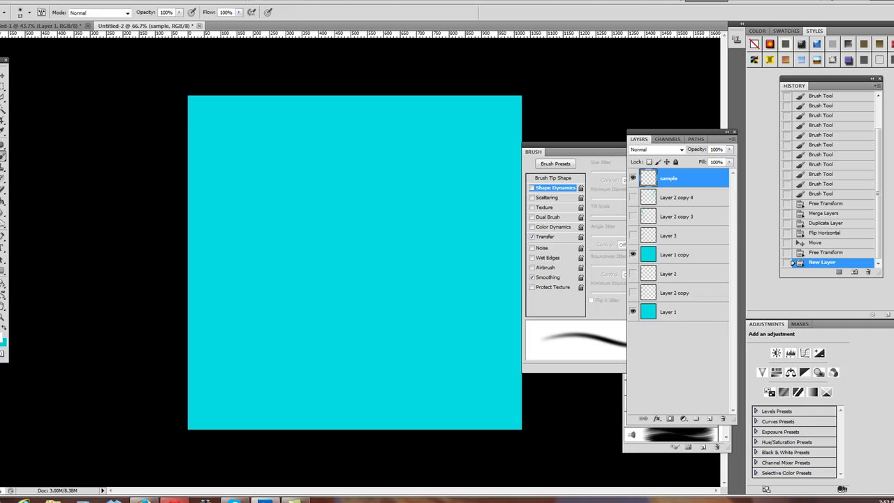
# - Switch to Chrome and search Bing for 'cloth wrinkles'
pyautogui.click(174, 500)
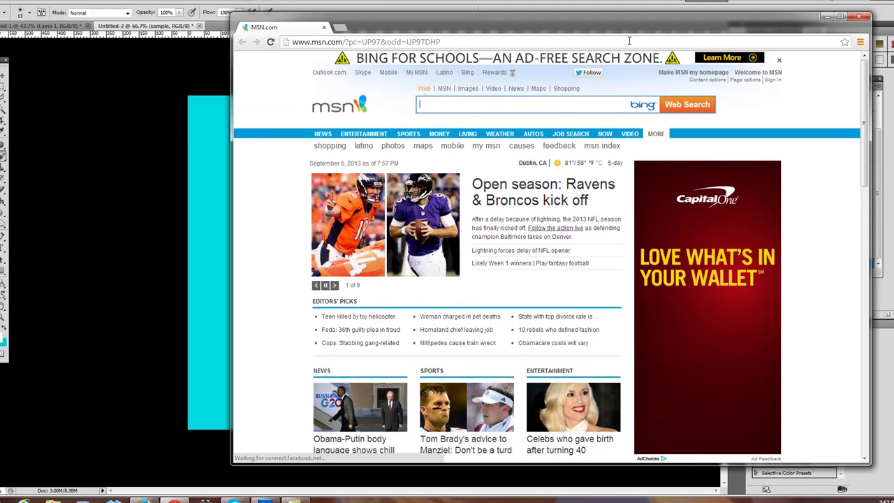
pyautogui.click(623, 43)
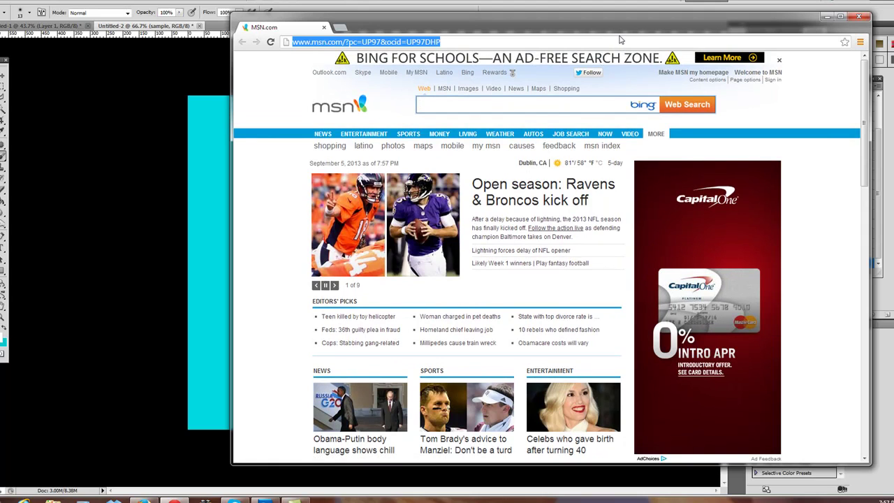
pyautogui.write('googl')
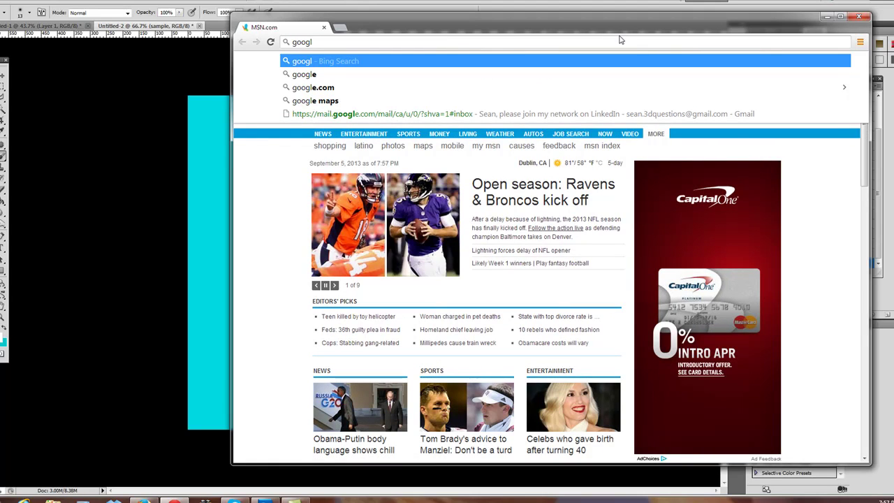
pyautogui.press('BackSpace')
pyautogui.press('BackSpace')
pyautogui.press('BackSpace')
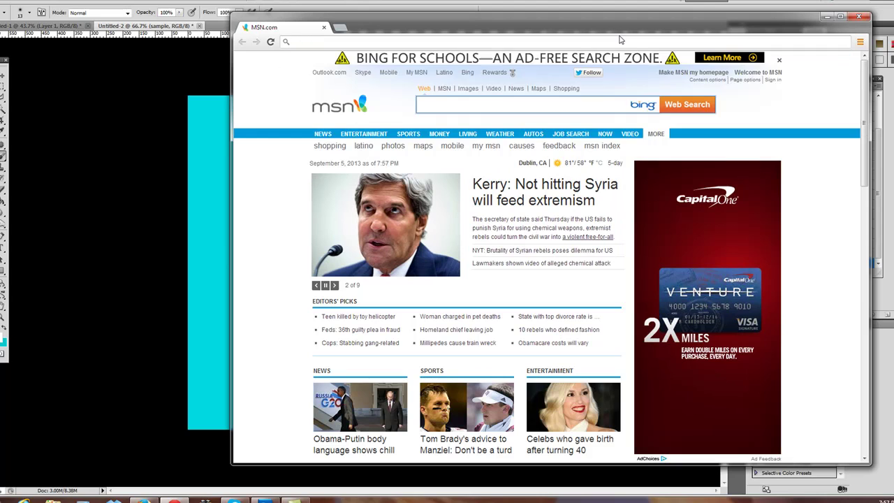
pyautogui.write('cloth')
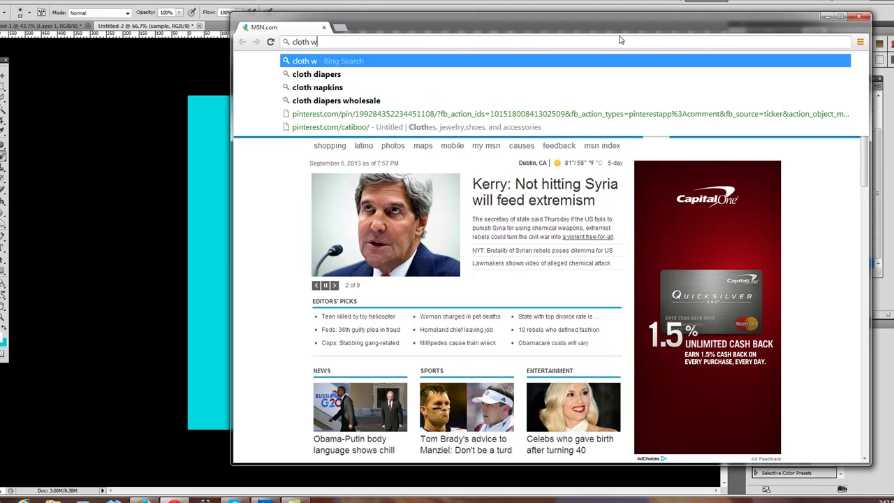
pyautogui.write(' wrinkle')
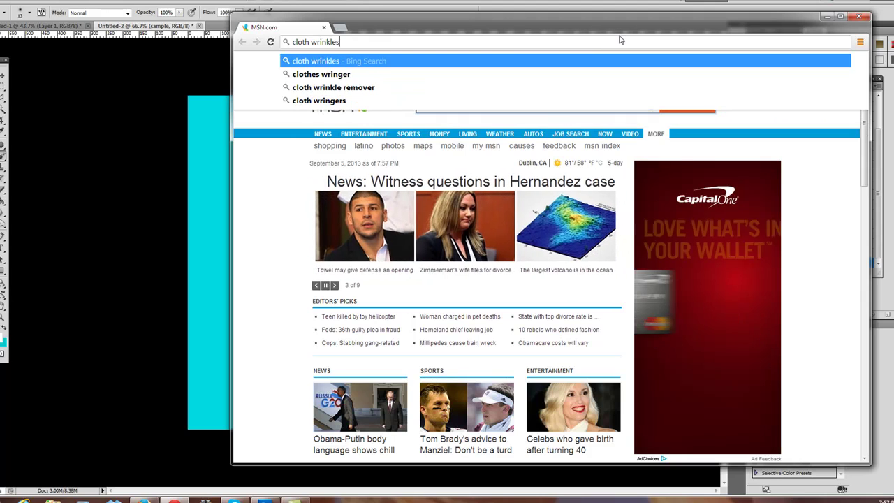
pyautogui.write('s')
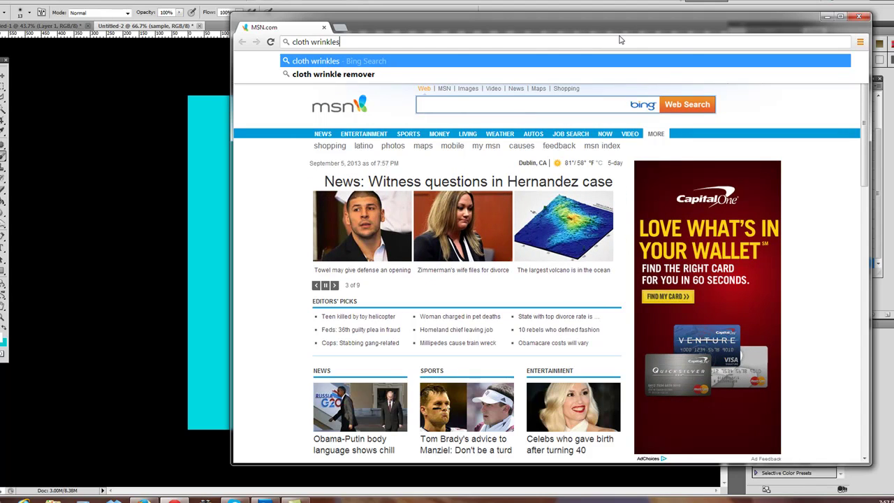
pyautogui.press('Return')
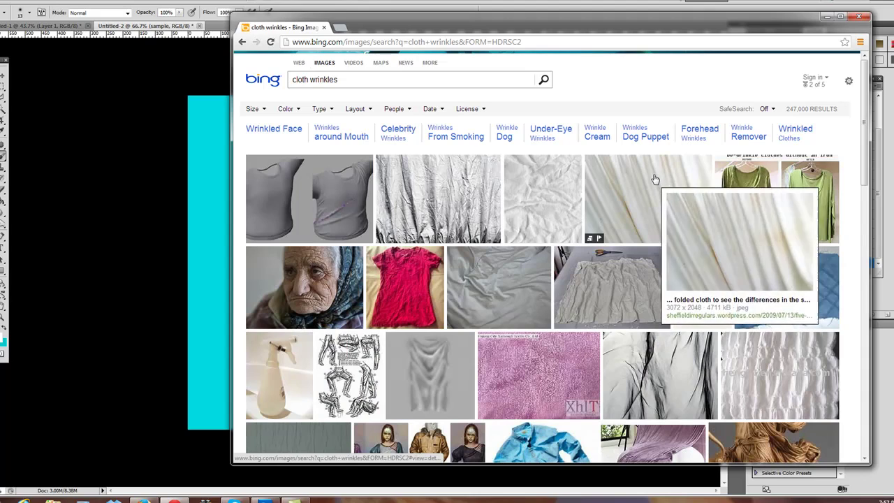
pyautogui.moveTo(703, 237)
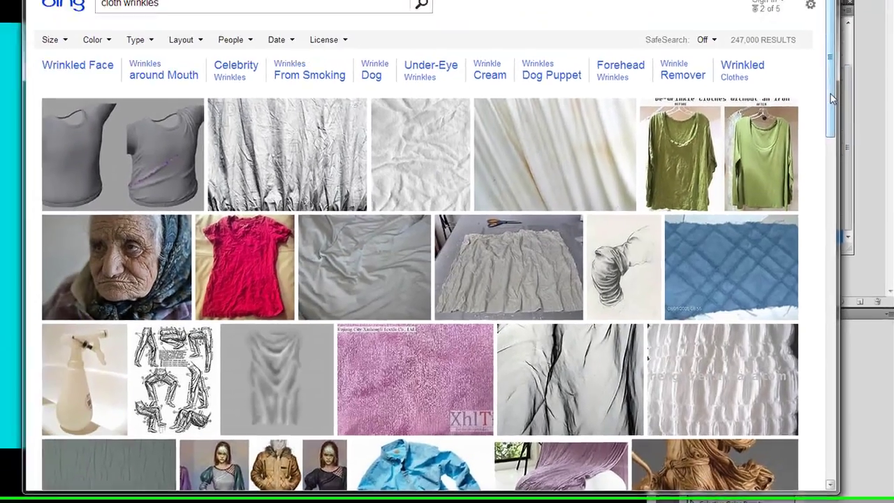
# - Scroll through the Bing cloth wrinkles image results for reference
pyautogui.middleClick(819, 43)
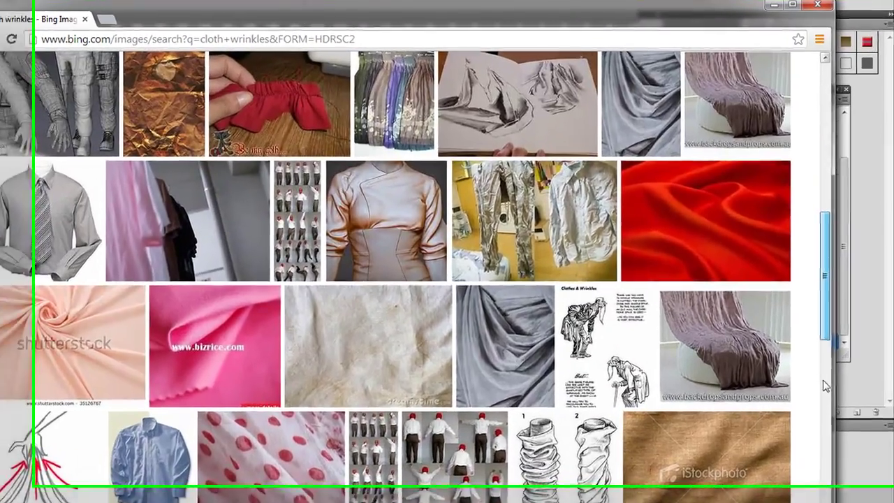
pyautogui.scroll(1, 759, 399)
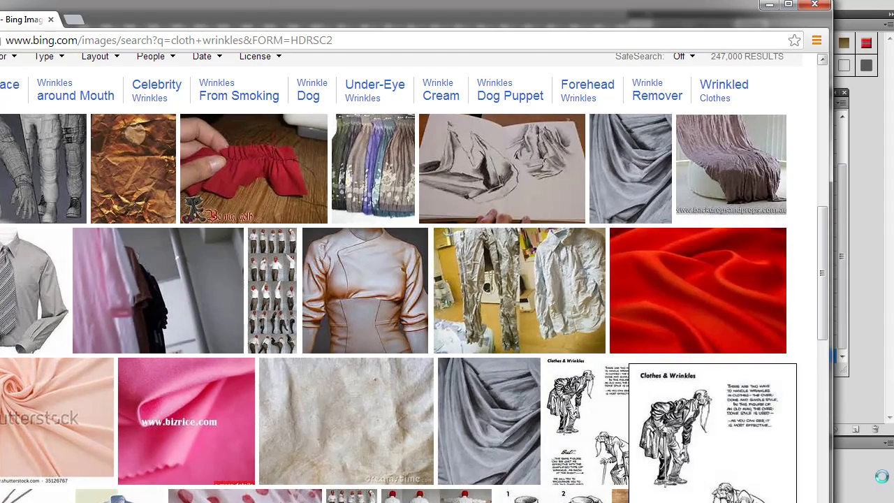
pyautogui.rightClick(822, 293)
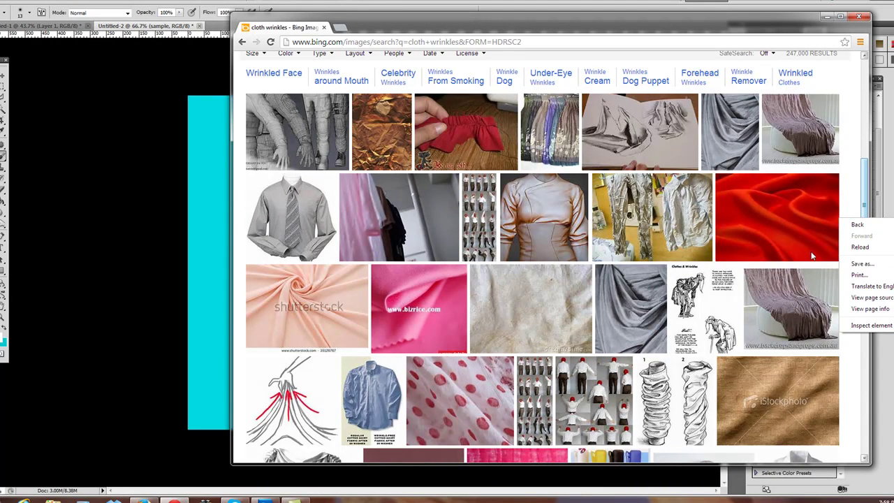
# - Return to Photoshop and briefly show, then re-hide, the Layer 2 copy 4 streaks
pyautogui.click(125, 160)
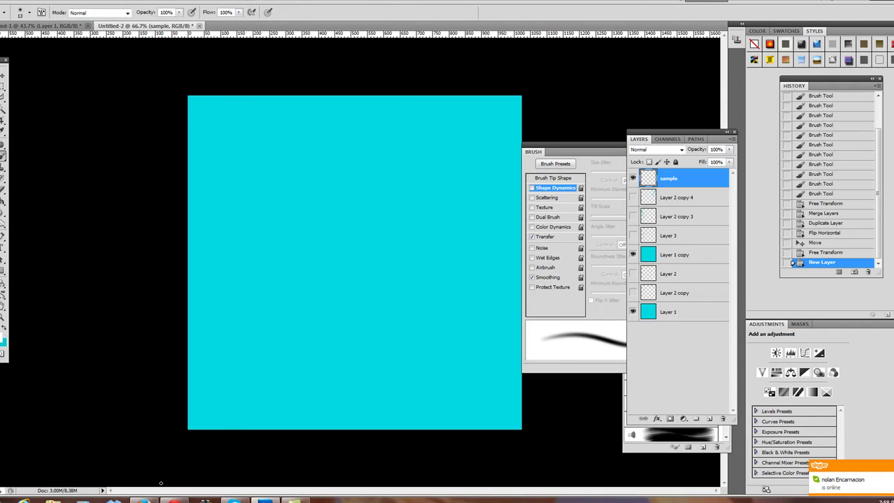
pyautogui.rightClick(175, 497)
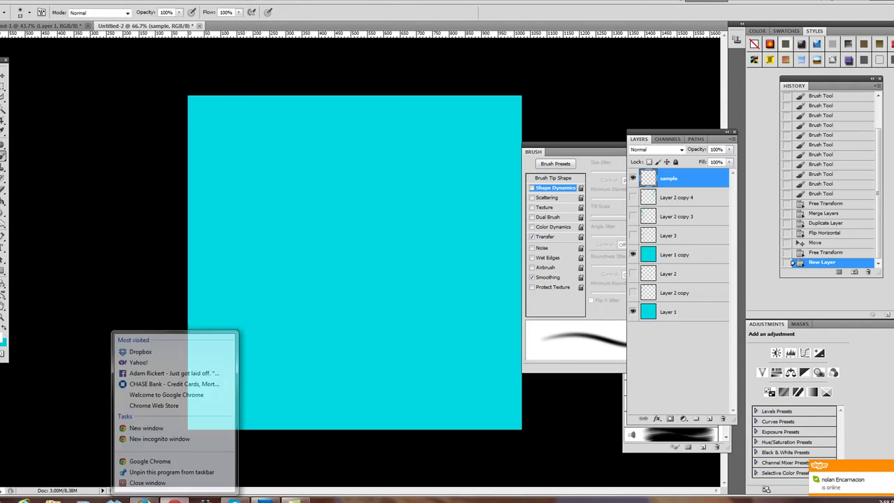
pyautogui.click(169, 479)
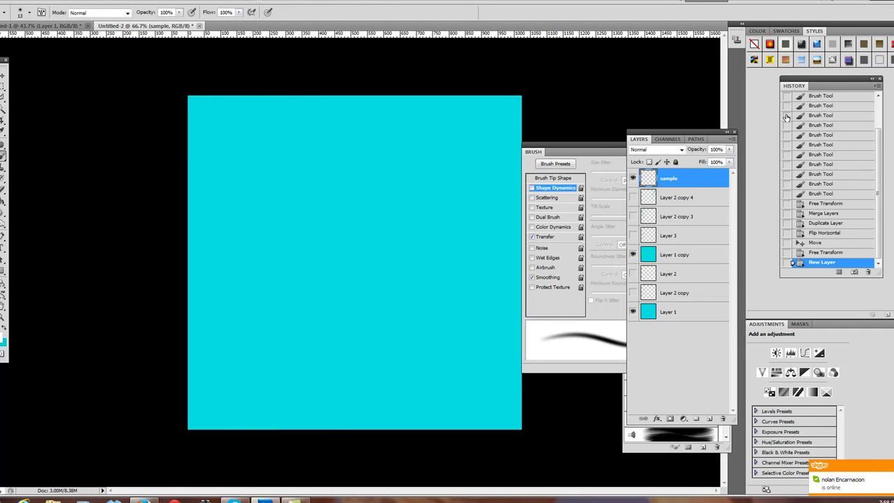
pyautogui.click(633, 198)
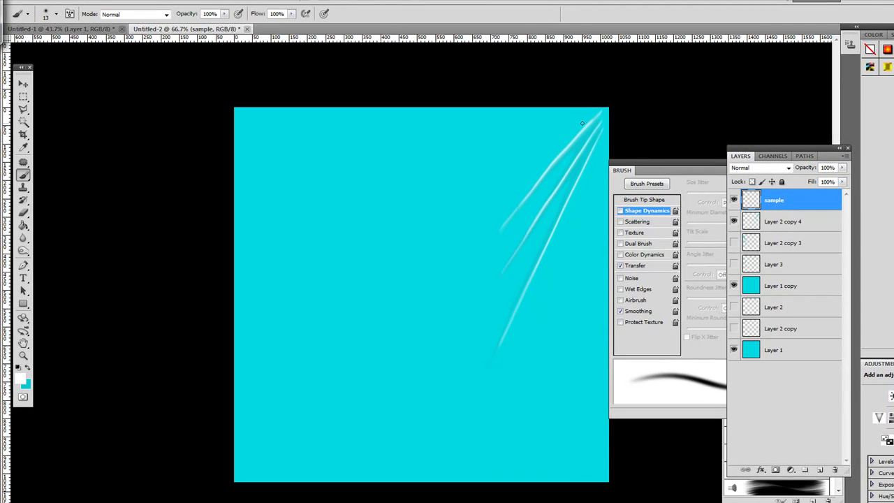
pyautogui.click(733, 222)
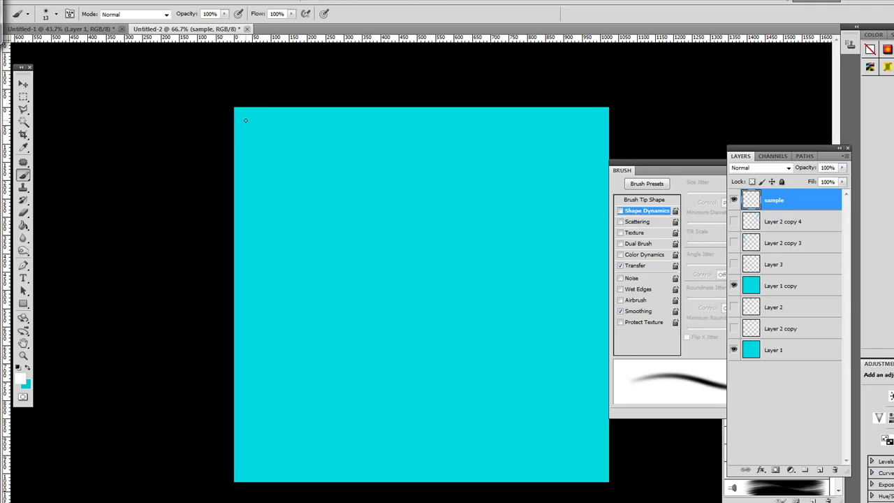
# - Paint a white wrinkle stroke near the top-left and nudge it slightly right
pyautogui.moveTo(249, 123); pyautogui.dragTo(375, 262)
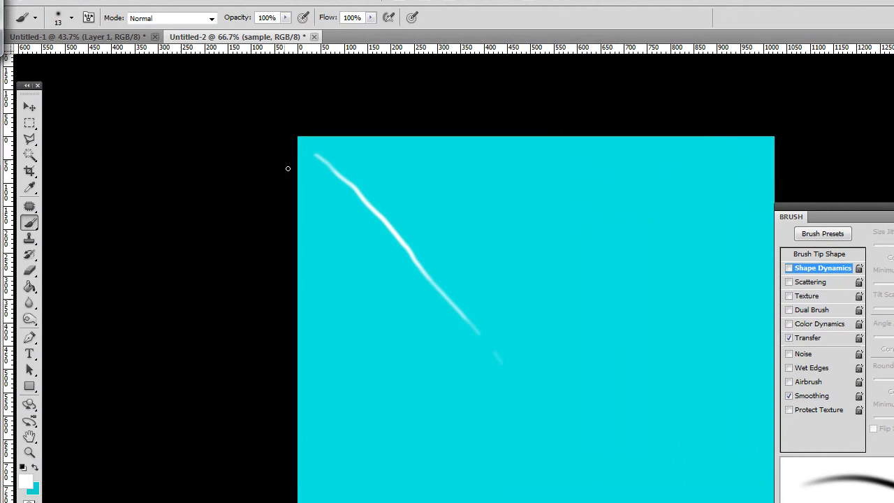
pyautogui.click(29, 106)
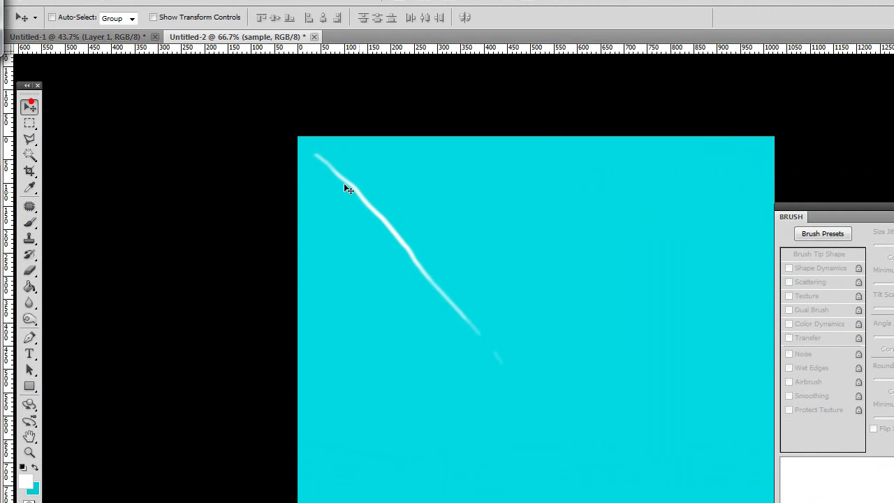
pyautogui.moveTo(353, 199); pyautogui.dragTo(371, 199)
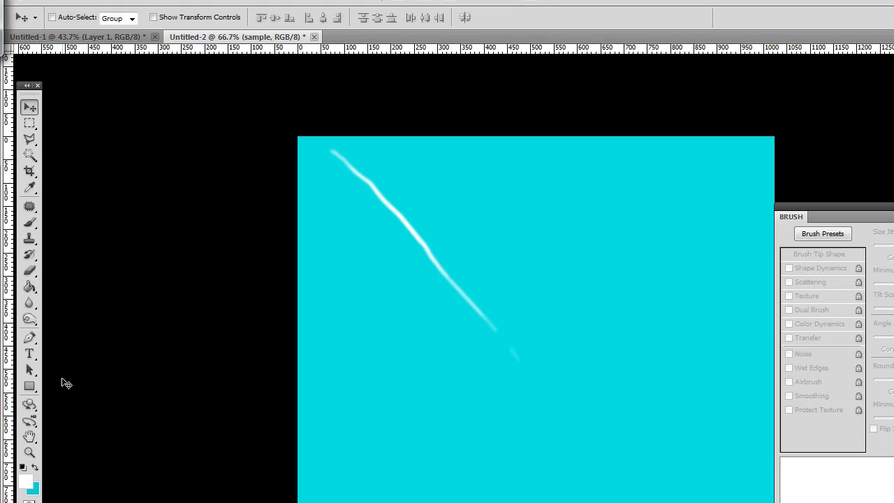
# - Paint two more white wrinkle strokes beside it, undoing the leftmost attempt
pyautogui.click(30, 223)
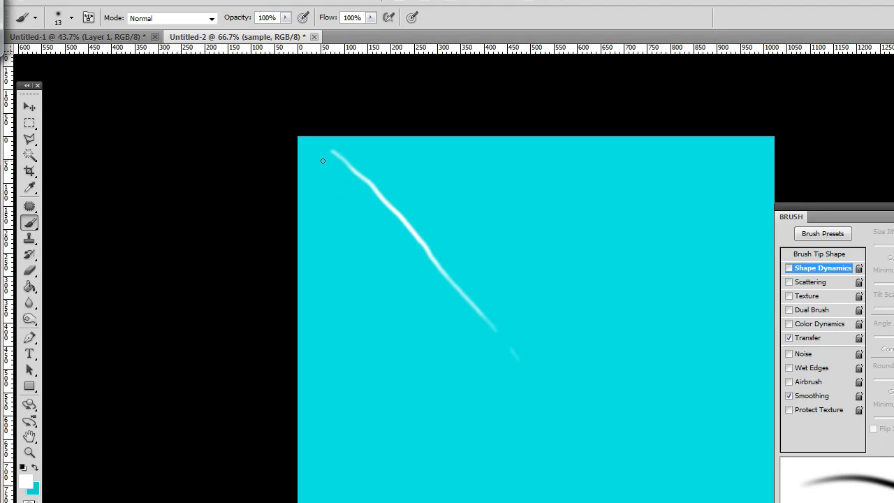
pyautogui.moveTo(324, 160); pyautogui.dragTo(414, 310)
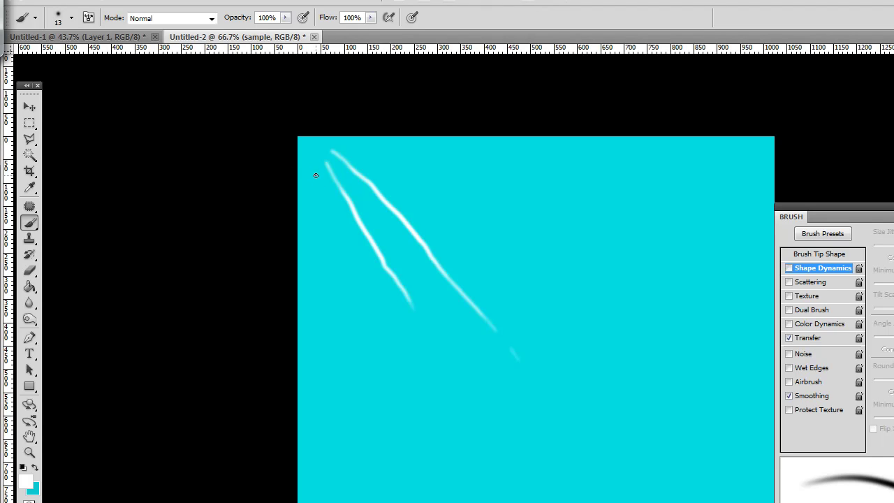
pyautogui.moveTo(314, 175); pyautogui.dragTo(345, 291)
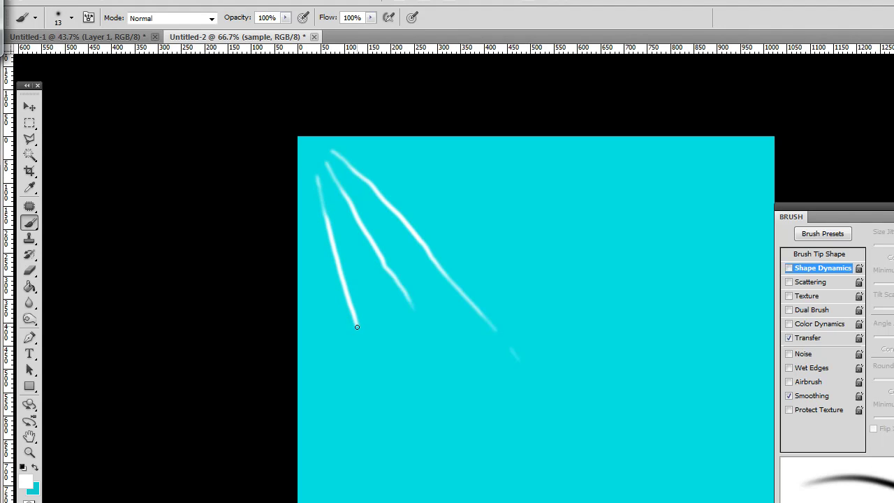
pyautogui.moveTo(345, 291); pyautogui.dragTo(364, 356)
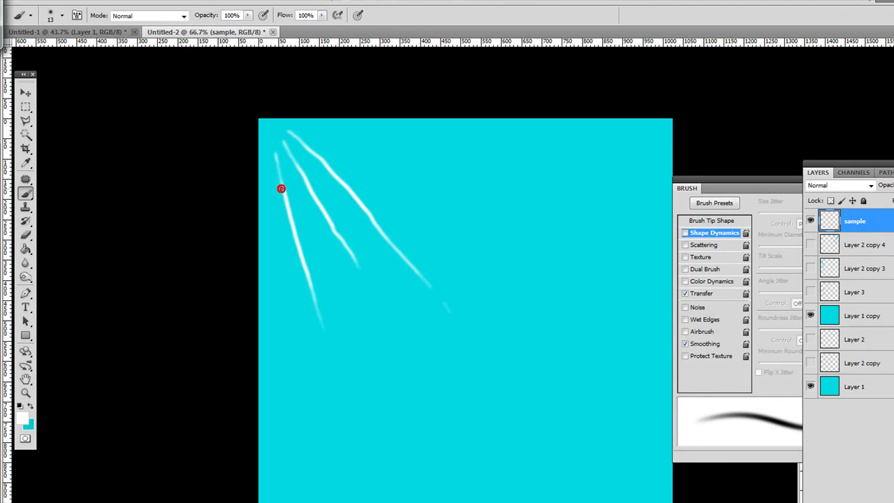
pyautogui.moveTo(281, 189); pyautogui.dragTo(312, 286)
pyautogui.hotkey('ctrl', 'z')
# - Repaint the leftmost white stroke brighter, then preview and re-hide Layer 2 copy 3 and copy 4
pyautogui.moveTo(282, 189); pyautogui.dragTo(298, 247)
pyautogui.click(811, 268)
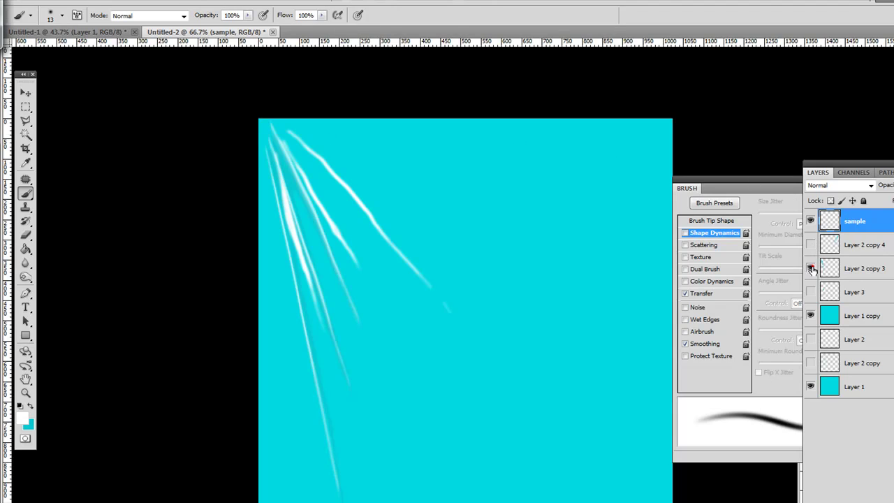
pyautogui.click(810, 268)
pyautogui.click(810, 245)
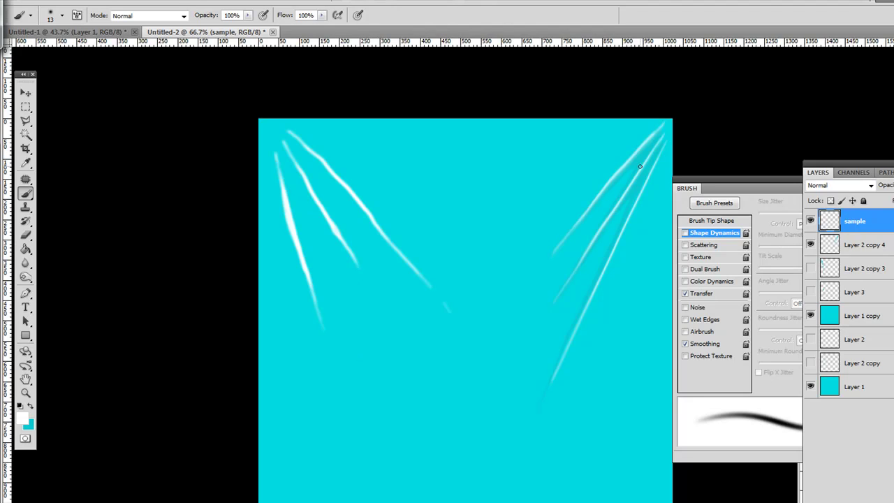
pyautogui.click(809, 244)
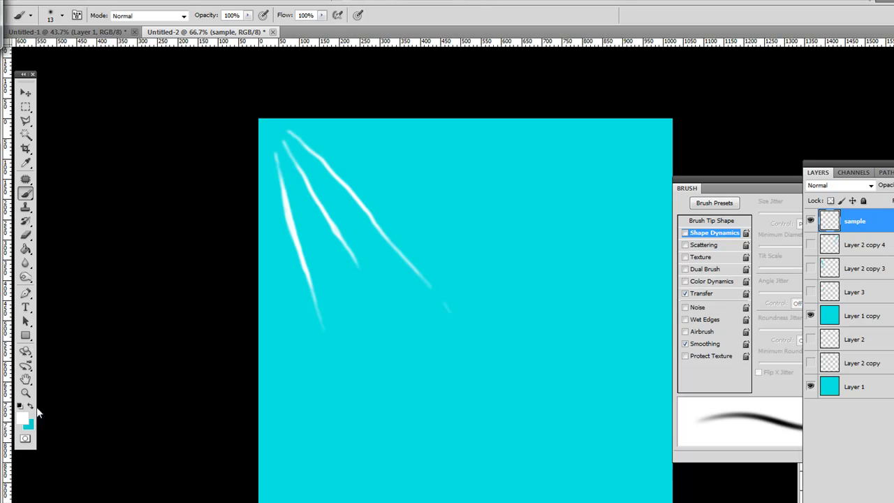
# - Sample the canvas cyan and darken it into a teal foreground colour
pyautogui.click(27, 166)
pyautogui.click(376, 347)
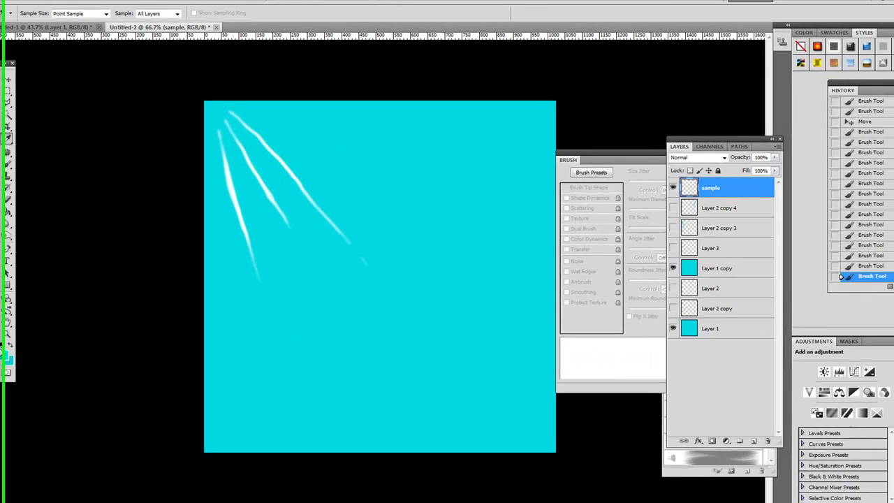
pyautogui.click(7, 357)
pyautogui.moveTo(634, 85)
pyautogui.mouseDown()
pyautogui.moveTo(711, 110)
pyautogui.moveTo(712, 119)
pyautogui.mouseUp()
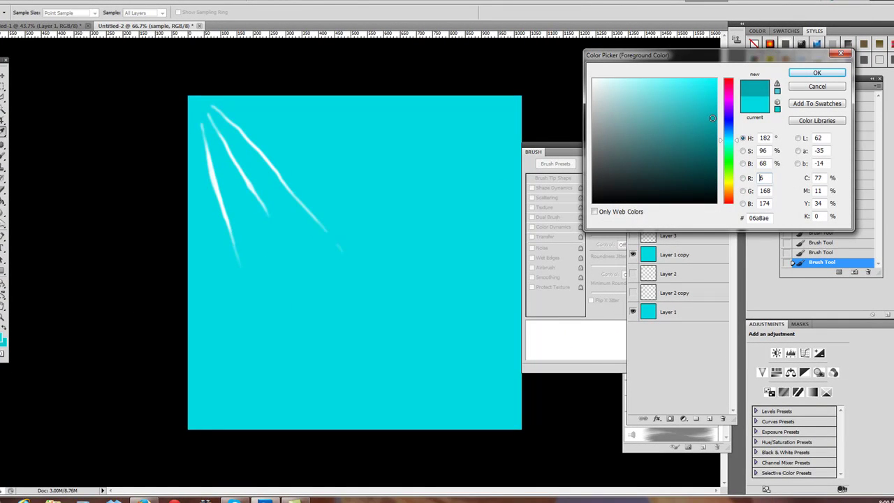
pyautogui.click(800, 73)
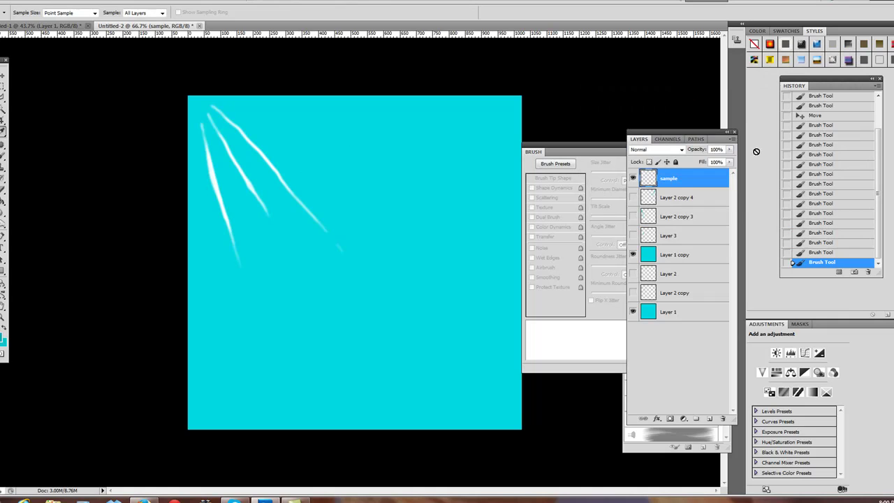
pyautogui.click(729, 138)
# - Add a new Layer 4 and move it below the sample layer
pyautogui.click(765, 144)
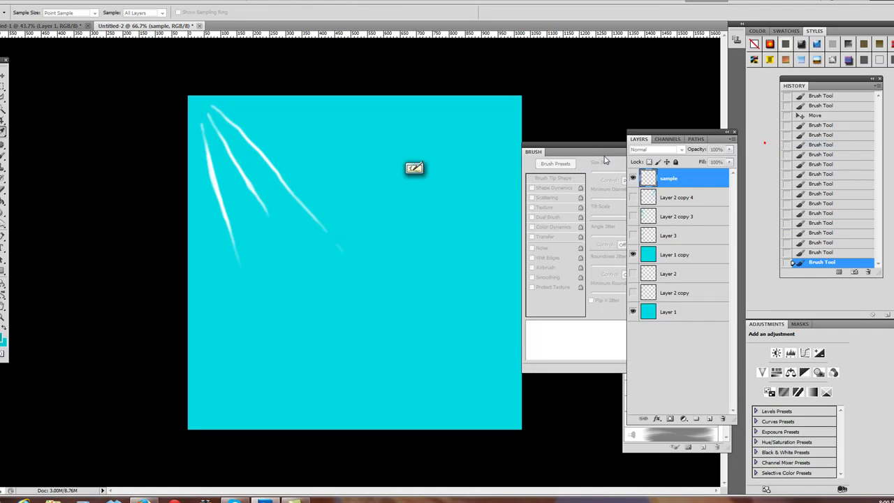
pyautogui.click(528, 151)
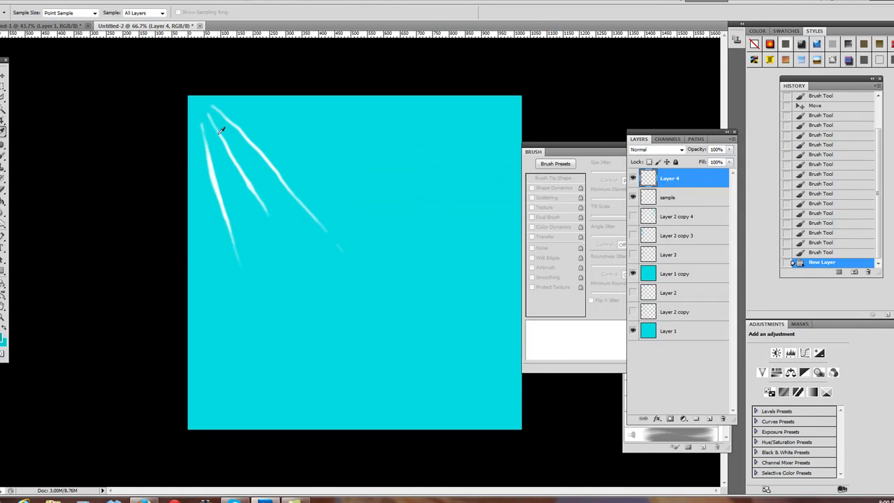
pyautogui.click(3, 155)
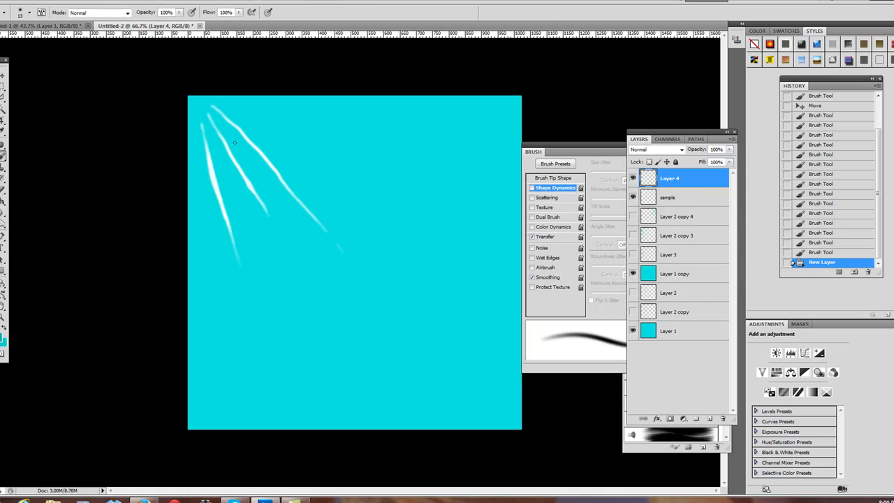
pyautogui.moveTo(684, 180); pyautogui.dragTo(681, 204)
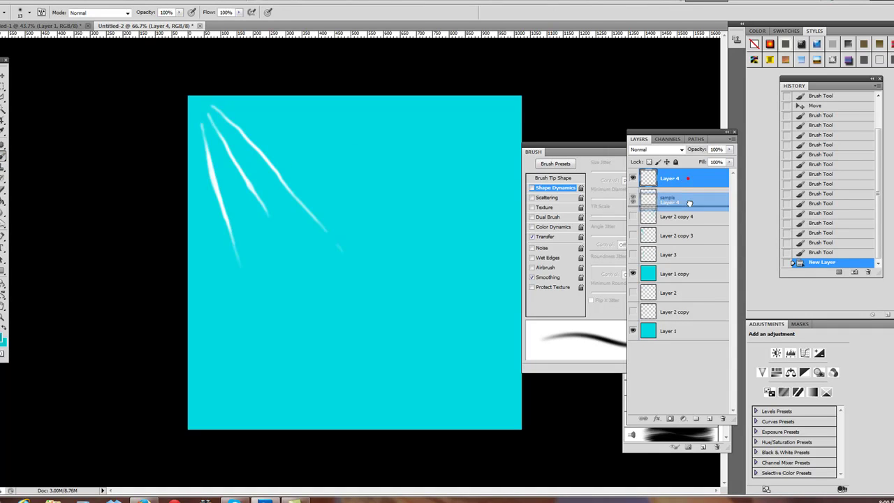
# - Dab dark teal shading near the stroke tops and beside the left and middle strokes
pyautogui.click(209, 134)
pyautogui.click(207, 133)
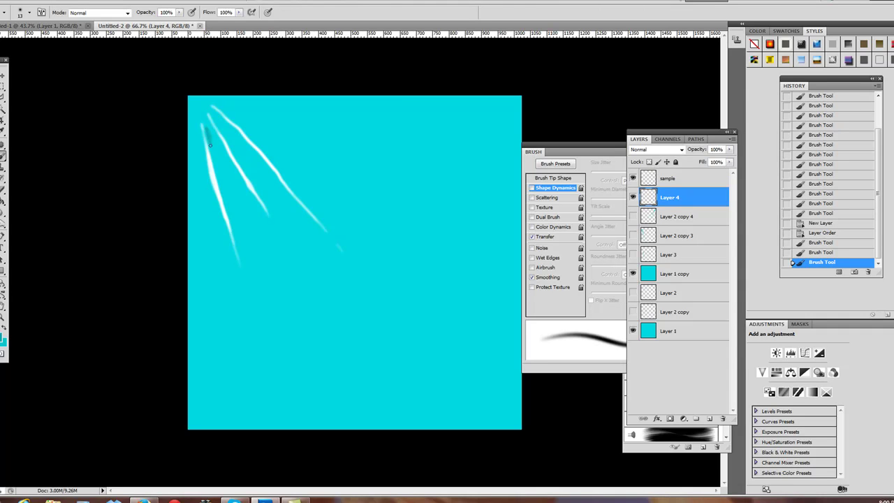
pyautogui.click(208, 128)
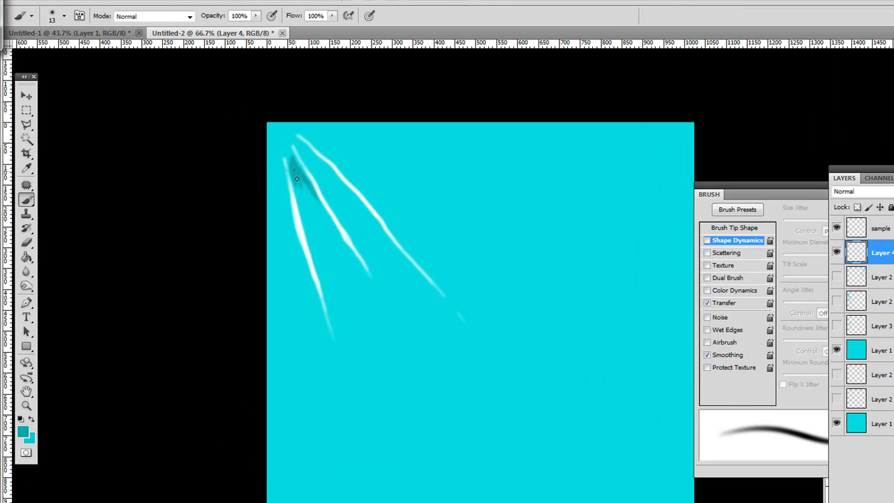
pyautogui.moveTo(297, 175); pyautogui.dragTo(309, 246)
pyautogui.moveTo(309, 190); pyautogui.dragTo(327, 215)
pyautogui.moveTo(303, 184); pyautogui.dragTo(309, 232)
# - Deepen the teal shading along the leftmost white stroke with extra strokes and dabs
pyautogui.click(310, 197)
pyautogui.moveTo(286, 182); pyautogui.dragTo(325, 322)
pyautogui.click(320, 306)
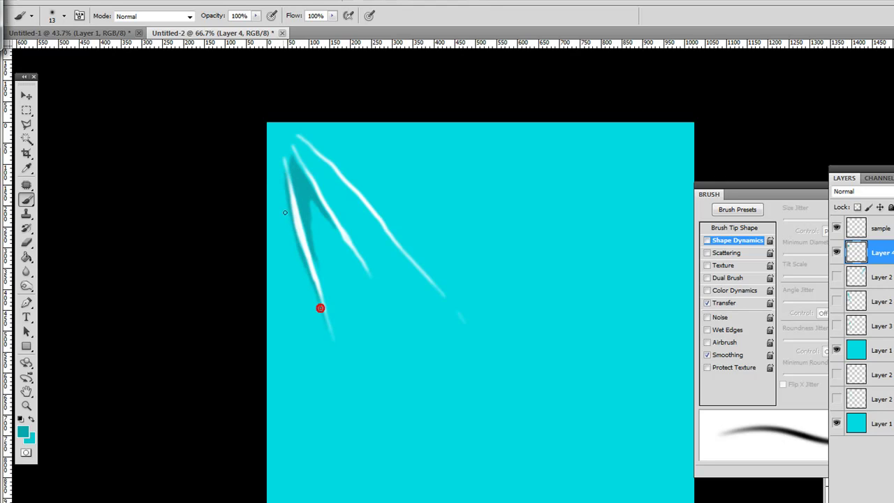
pyautogui.moveTo(288, 227); pyautogui.dragTo(298, 254)
pyautogui.click(297, 246)
# - Enable brush Shape Dynamics and shade along the upper and middle white strokes
pyautogui.click(733, 391)
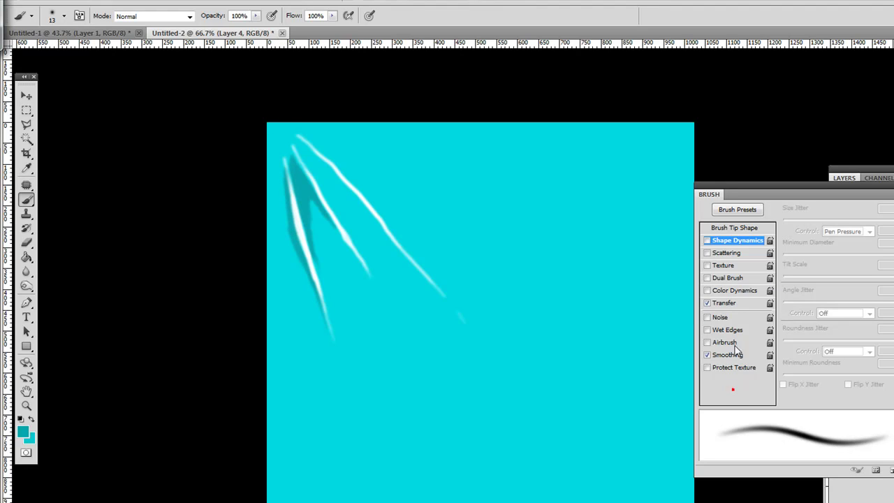
pyautogui.click(706, 240)
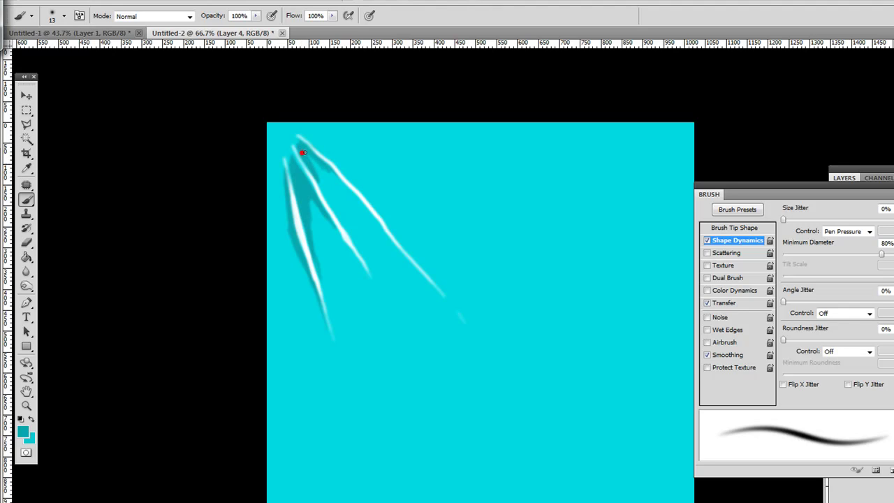
pyautogui.moveTo(307, 154); pyautogui.dragTo(336, 180)
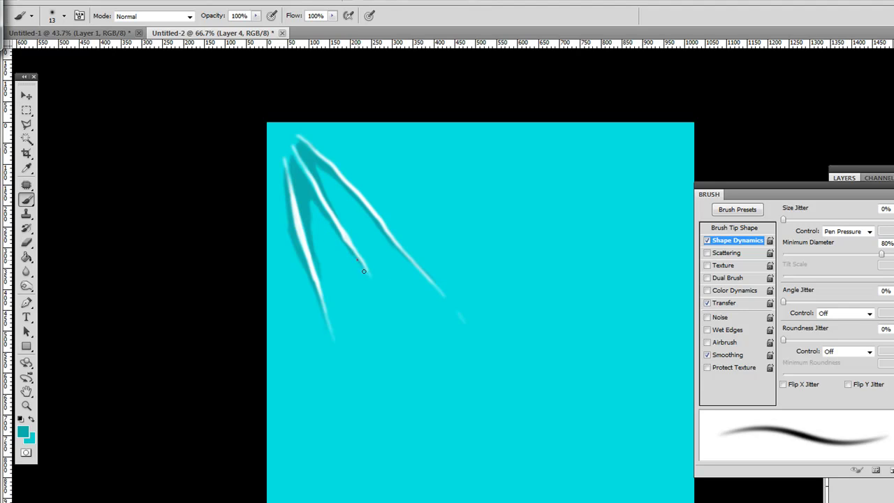
pyautogui.moveTo(357, 259); pyautogui.dragTo(332, 211)
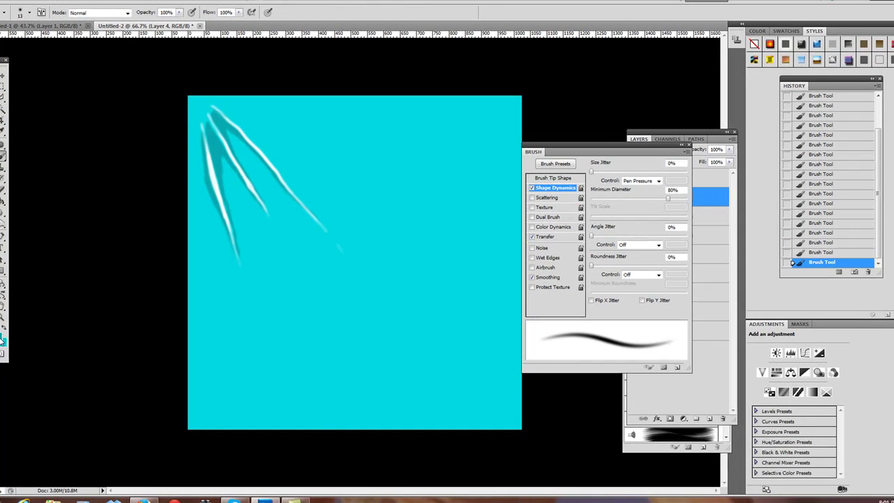
pyautogui.click(2, 340)
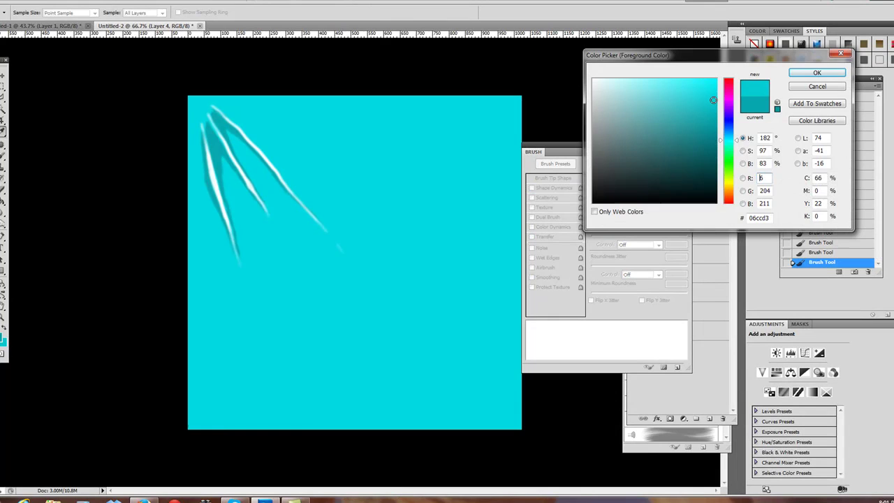
# - Confirm a lighter cyan foreground, then add Layer 5 between sample and Layer 4
pyautogui.click(808, 72)
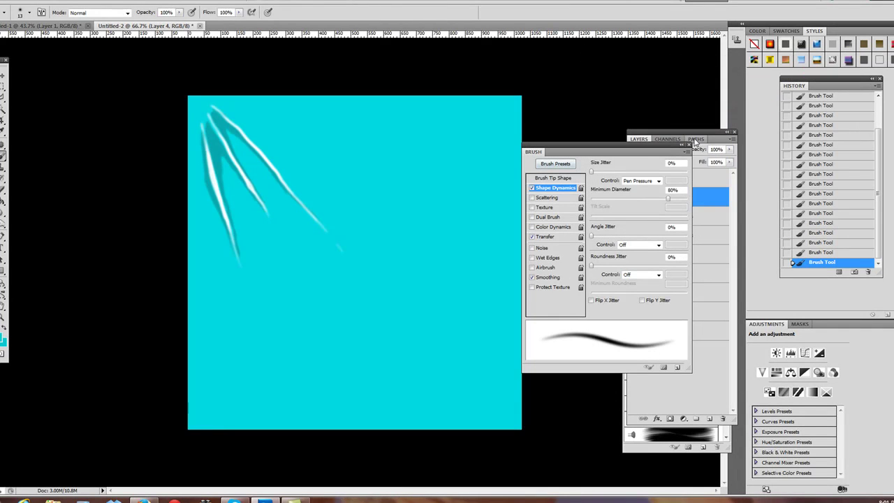
pyautogui.click(731, 142)
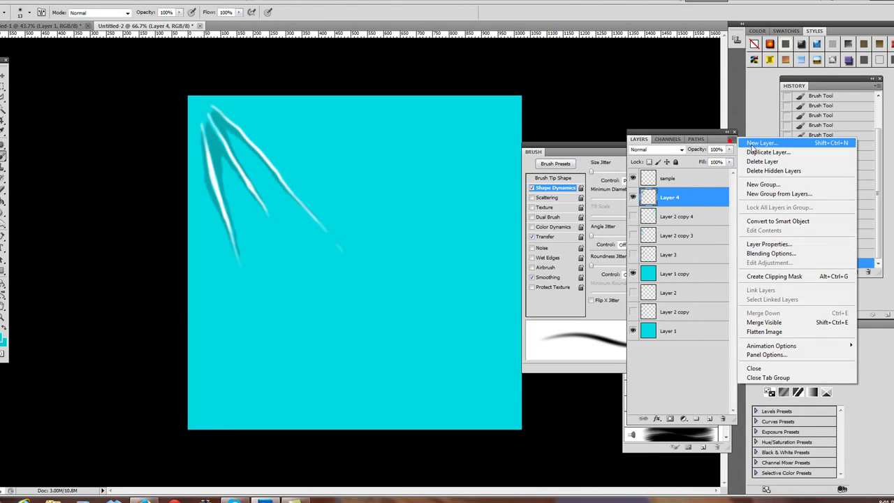
pyautogui.click(535, 153)
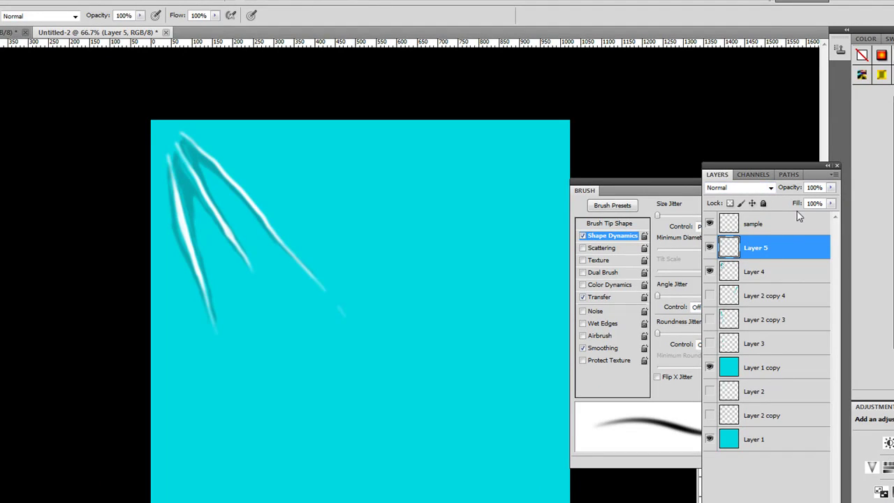
# - Select Layer 4 with Layer 5 and merge them into one layer
pyautogui.keyDown('shift'); pyautogui.click(788, 270); pyautogui.keyUp('shift')
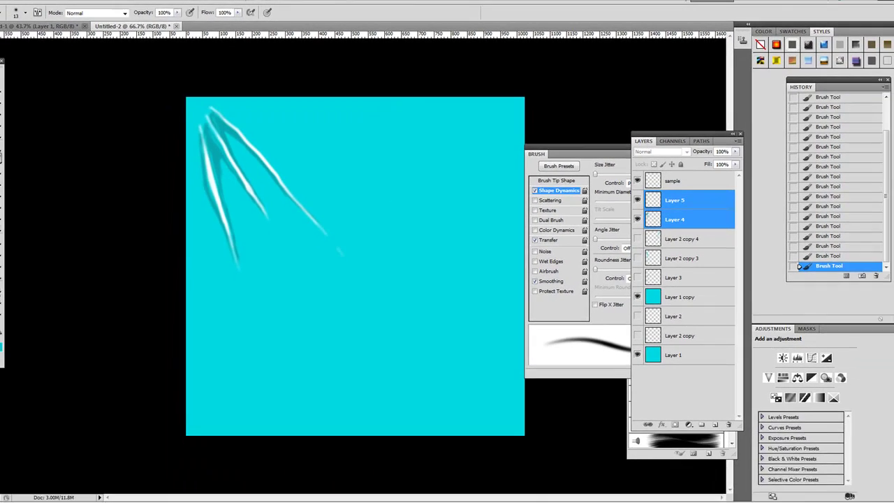
pyautogui.click(123, 2)
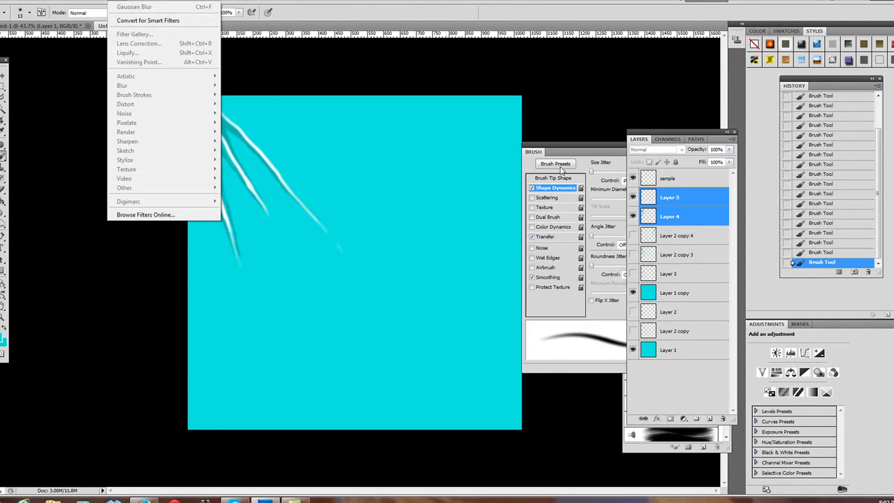
pyautogui.click(728, 139)
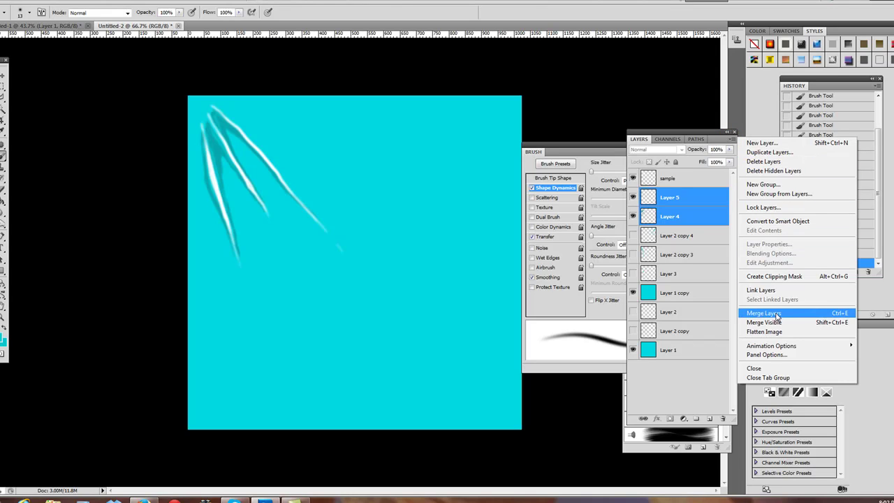
pyautogui.click(777, 314)
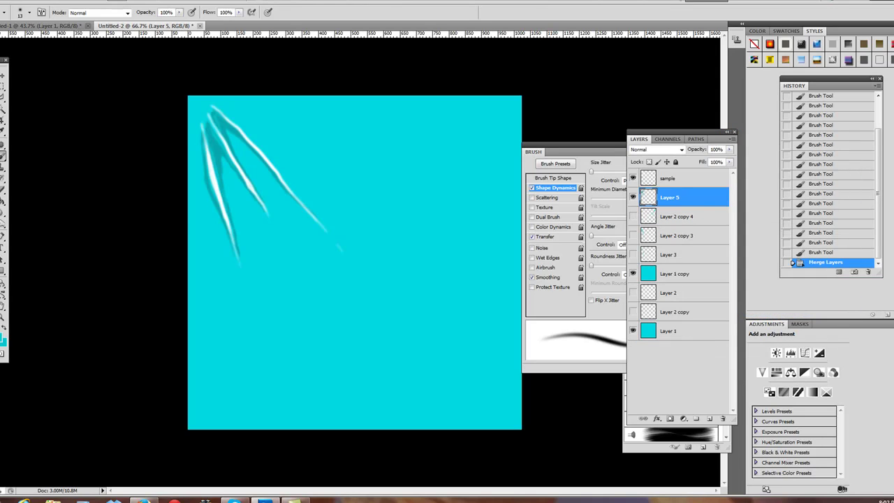
# - Soften the merged strokes with a Gaussian Blur of about 5.5 pixels
pyautogui.click(119, 0)
pyautogui.moveTo(123, 85)
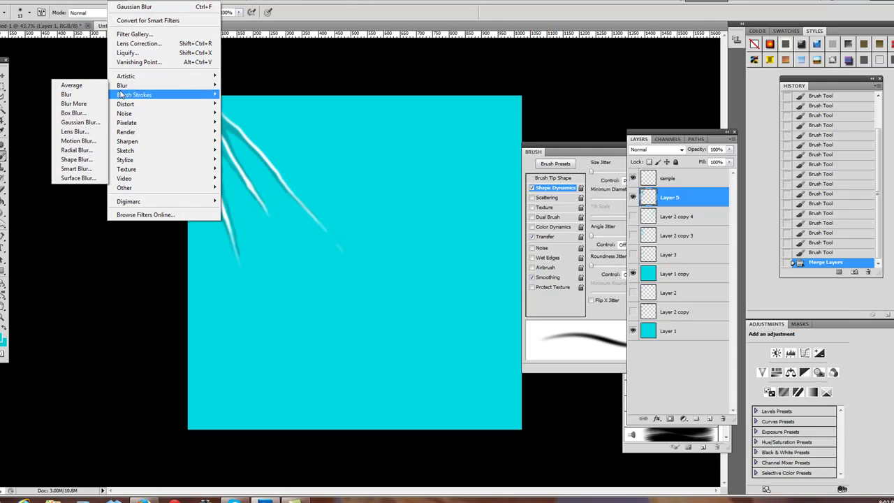
pyautogui.click(94, 123)
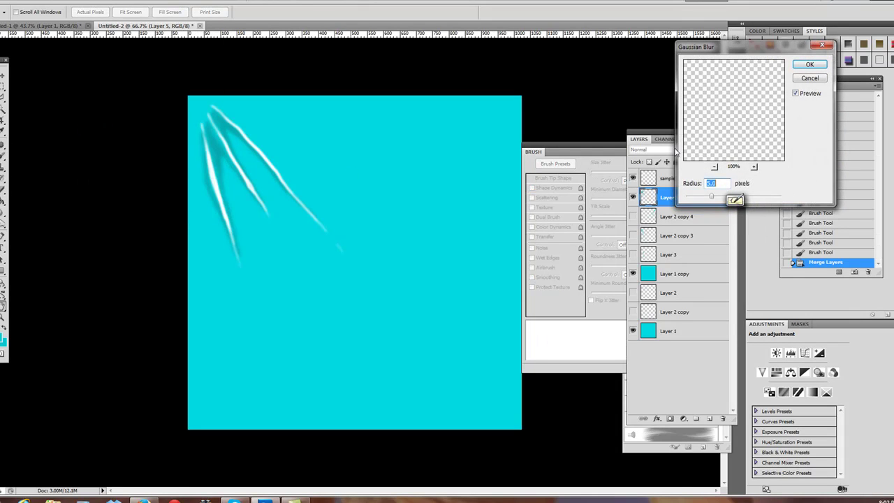
pyautogui.moveTo(712, 197); pyautogui.dragTo(718, 199)
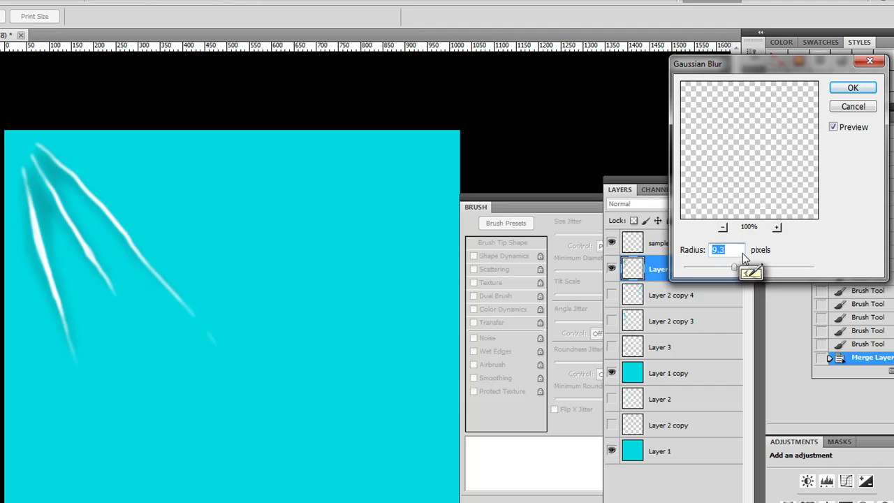
pyautogui.moveTo(734, 271); pyautogui.dragTo(717, 270)
pyautogui.moveTo(717, 273); pyautogui.dragTo(716, 265)
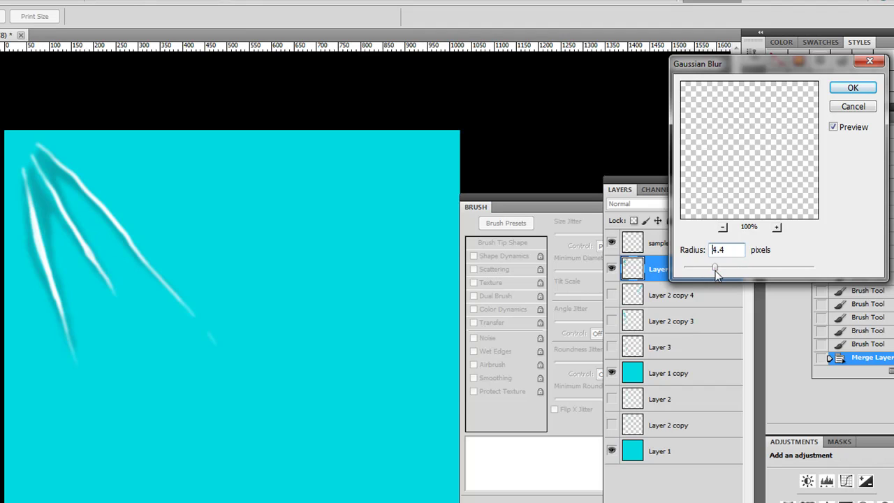
pyautogui.click(852, 88)
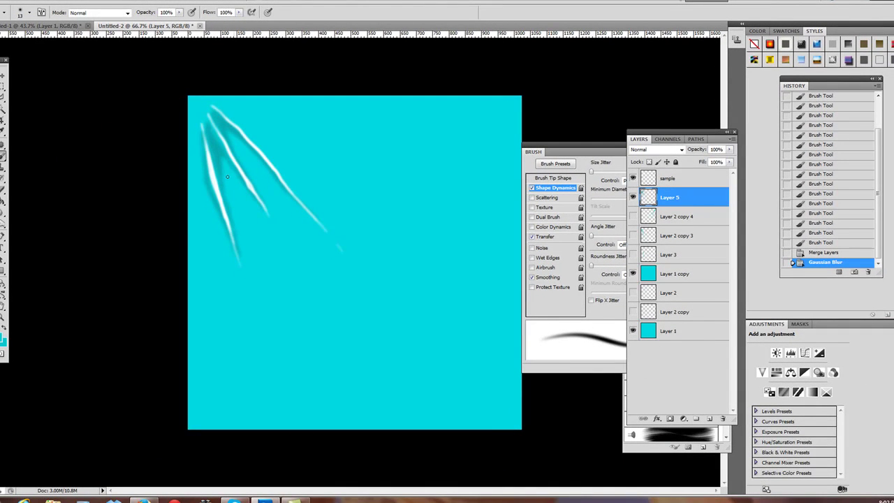
# - Merge Layer 5 into the sample layer
pyautogui.keyDown('shift'); pyautogui.click(704, 180); pyautogui.keyUp('shift')
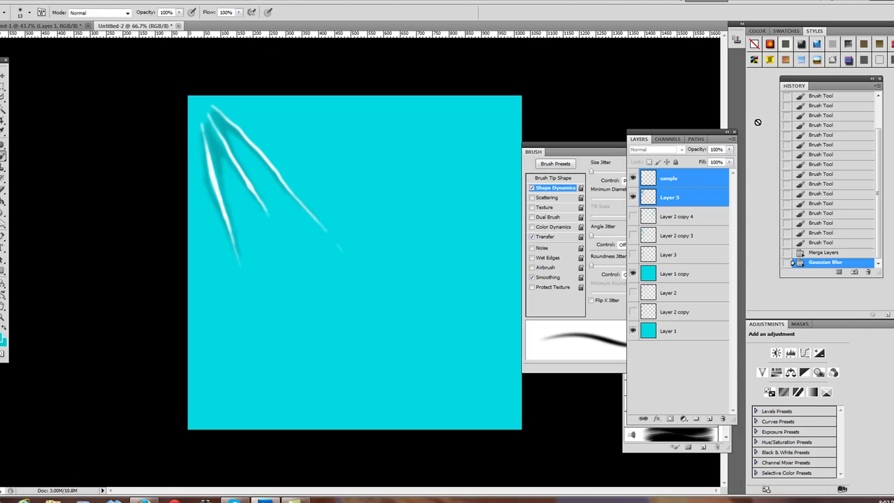
pyautogui.click(731, 142)
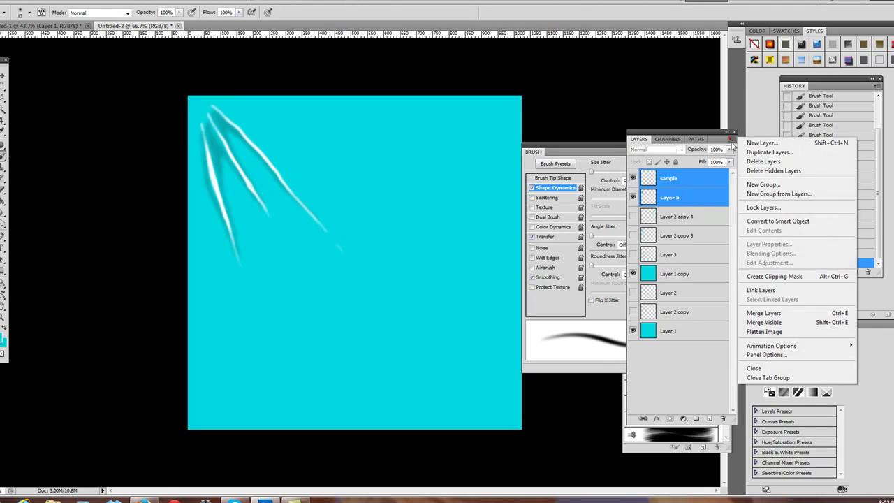
pyautogui.click(785, 313)
# - Warp the strokes into a wider, curving fan from the top-left corner
pyautogui.click(28, 1)
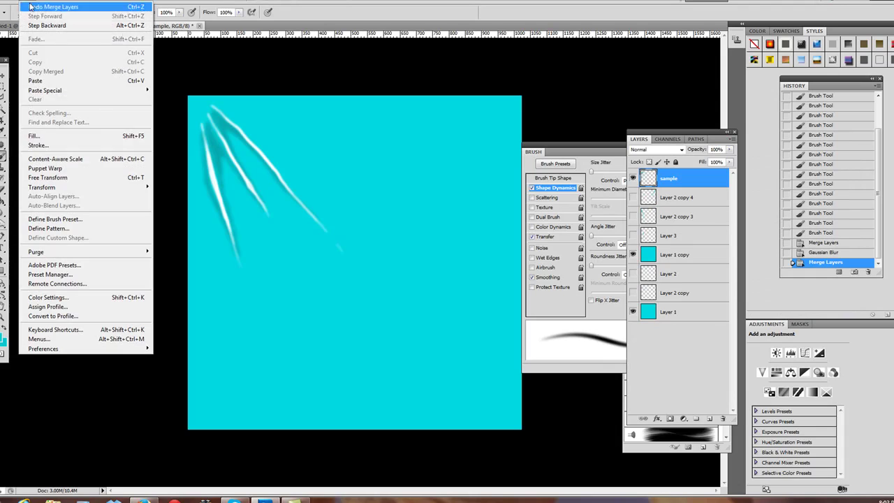
pyautogui.moveTo(42, 187)
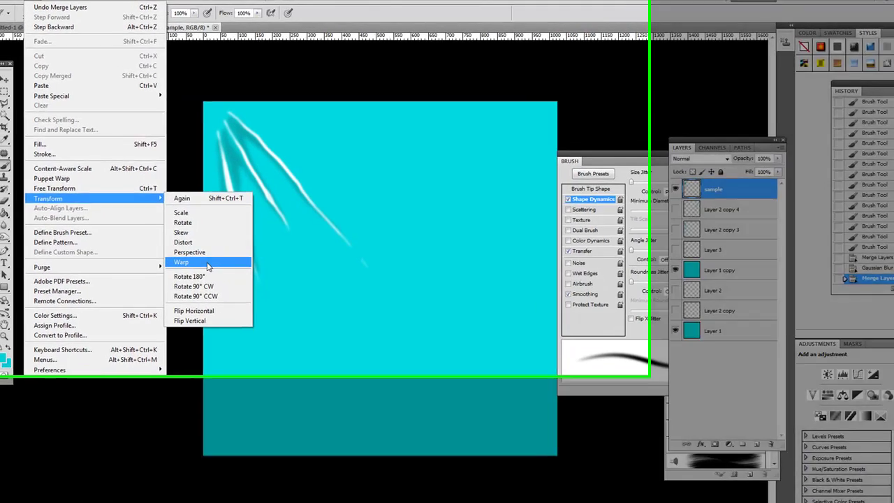
pyautogui.click(190, 247)
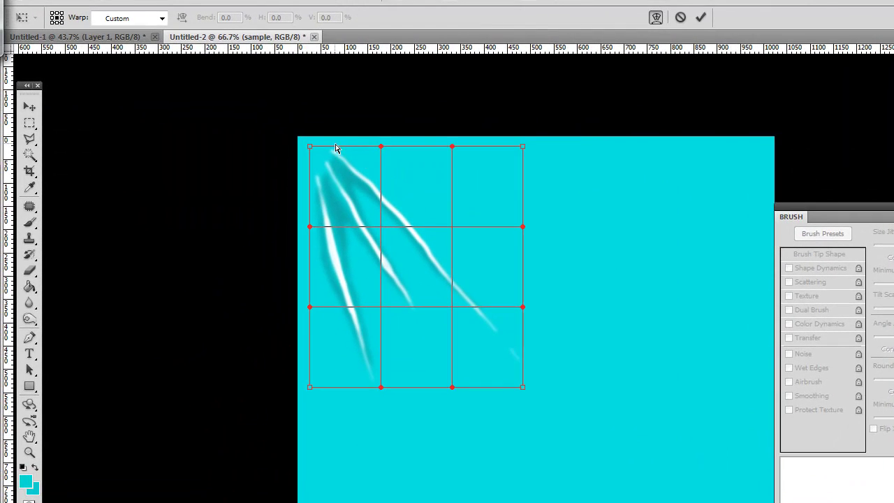
pyautogui.moveTo(311, 148); pyautogui.dragTo(312, 140)
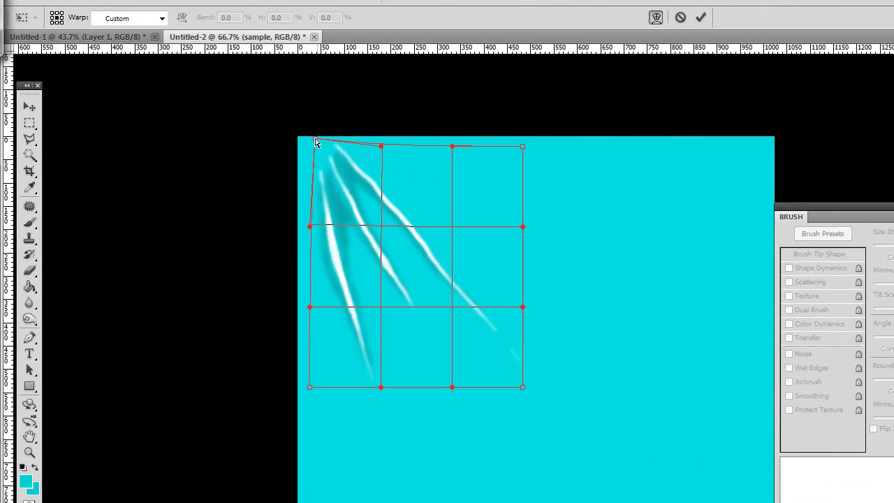
pyautogui.moveTo(310, 228); pyautogui.dragTo(327, 226)
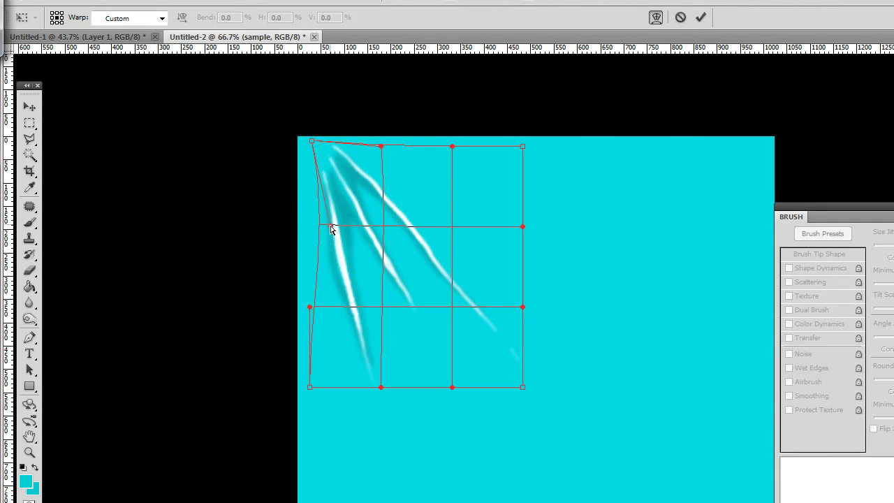
pyautogui.moveTo(310, 310); pyautogui.dragTo(389, 270)
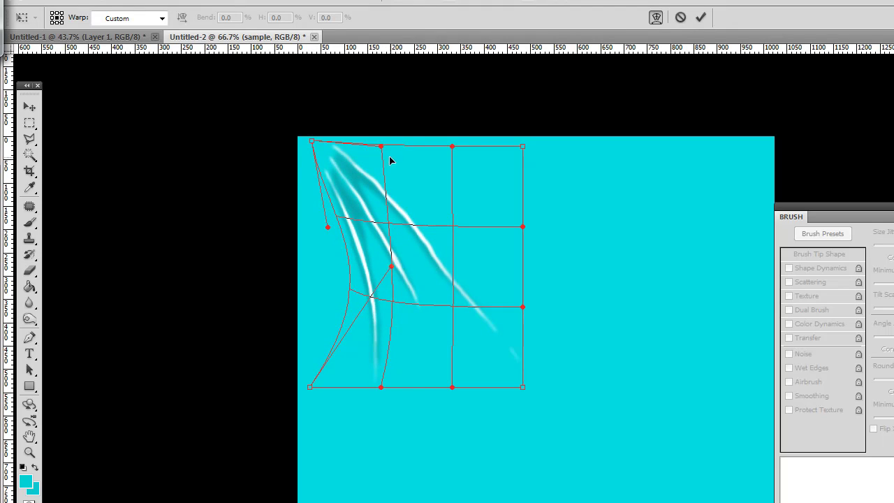
pyautogui.moveTo(381, 148); pyautogui.dragTo(359, 175)
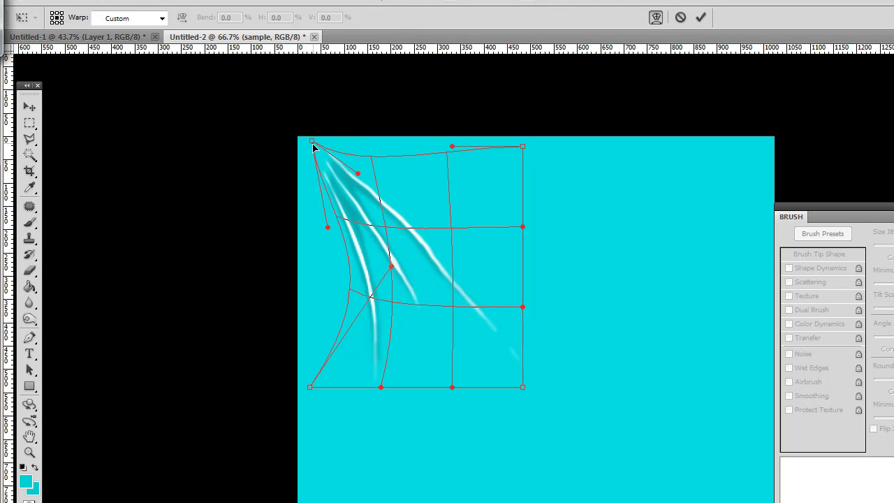
pyautogui.moveTo(311, 141)
pyautogui.mouseDown()
pyautogui.moveTo(309, 157)
pyautogui.moveTo(304, 143)
pyautogui.mouseUp()
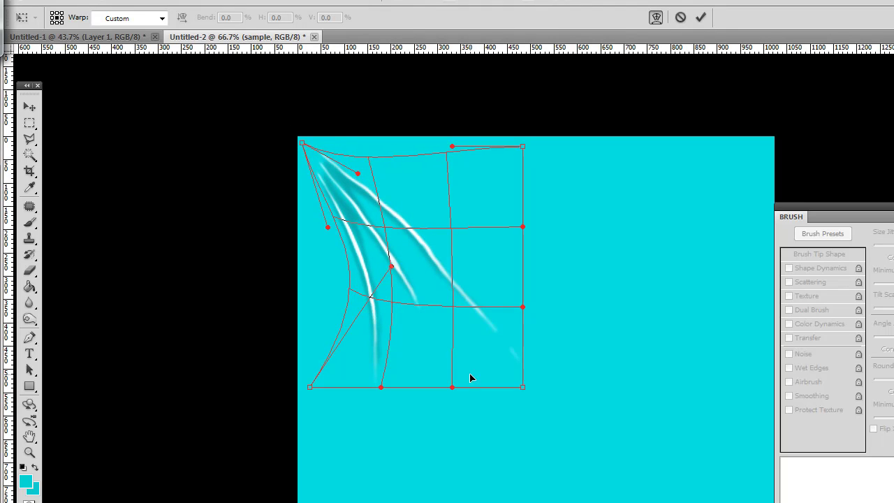
pyautogui.moveTo(417, 307)
pyautogui.mouseDown()
pyautogui.moveTo(428, 319)
pyautogui.moveTo(417, 305)
pyautogui.moveTo(419, 316)
pyautogui.moveTo(414, 277)
pyautogui.mouseUp()
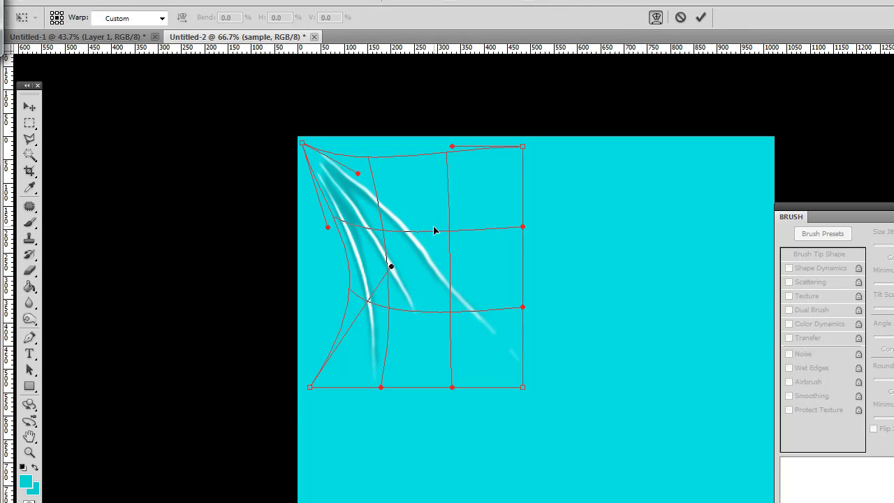
pyautogui.moveTo(433, 230)
pyautogui.mouseDown()
pyautogui.moveTo(435, 249)
pyautogui.moveTo(443, 245)
pyautogui.mouseUp()
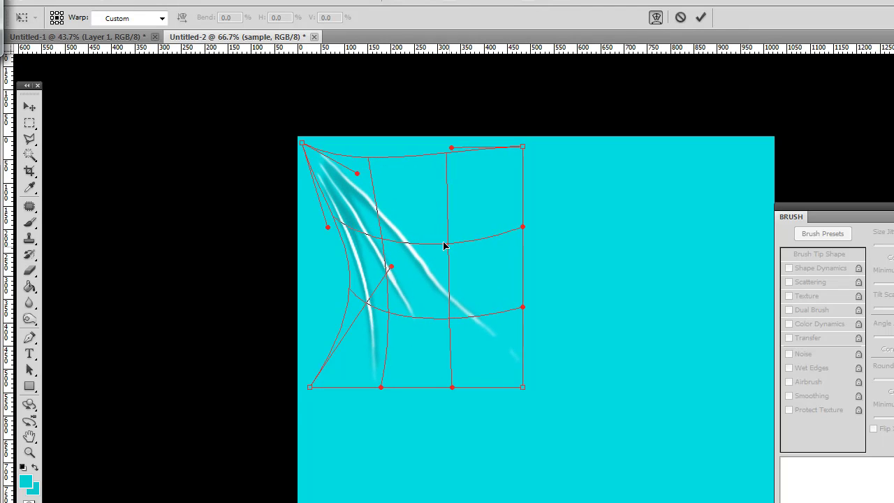
pyautogui.moveTo(497, 319)
pyautogui.mouseDown()
pyautogui.moveTo(514, 312)
pyautogui.moveTo(479, 300)
pyautogui.mouseUp()
pyautogui.moveTo(419, 245); pyautogui.dragTo(422, 240)
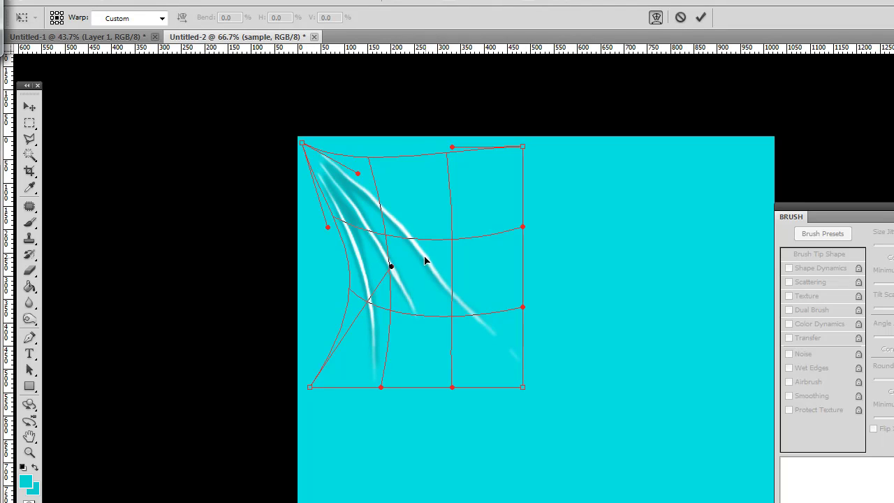
# - Apply the warp, then narrow the strokes and stretch them taller with Free Transform
pyautogui.click(29, 123)
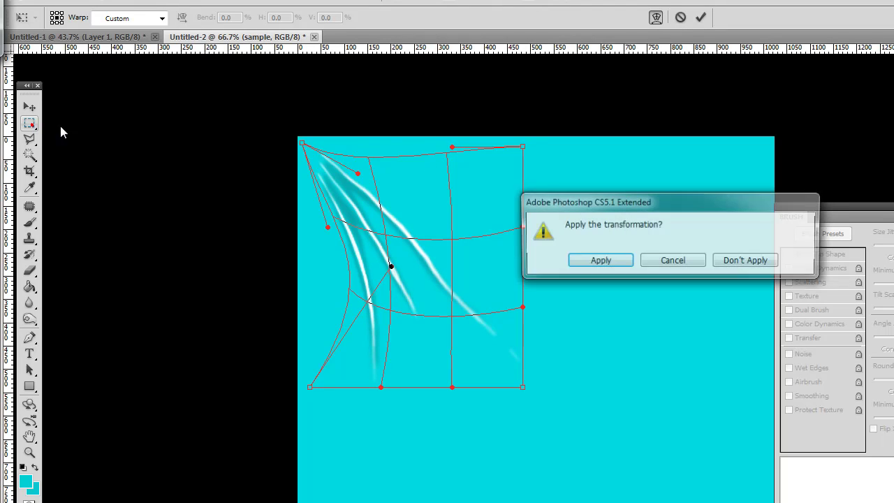
pyautogui.click(623, 259)
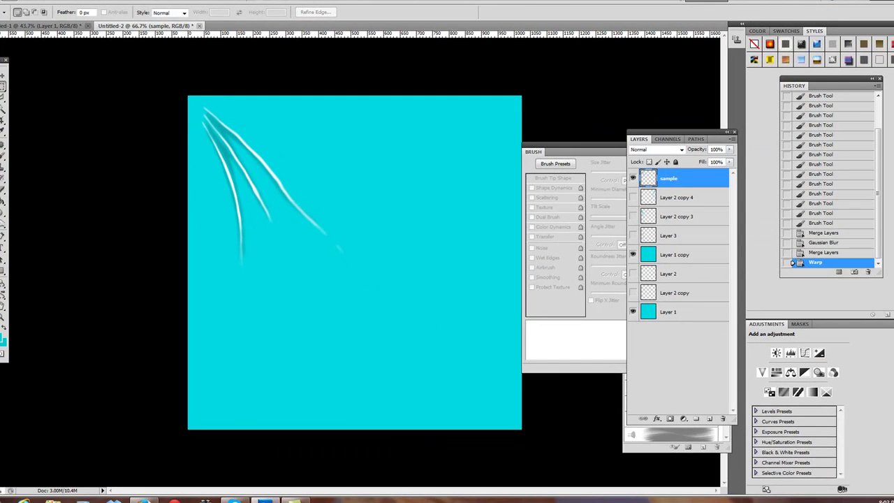
pyautogui.click(29, 0)
pyautogui.click(83, 177)
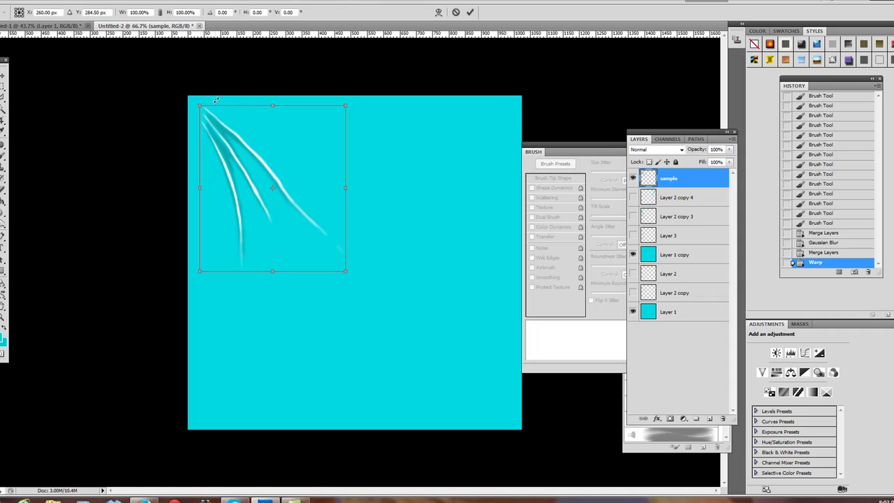
pyautogui.moveTo(345, 106); pyautogui.dragTo(286, 111)
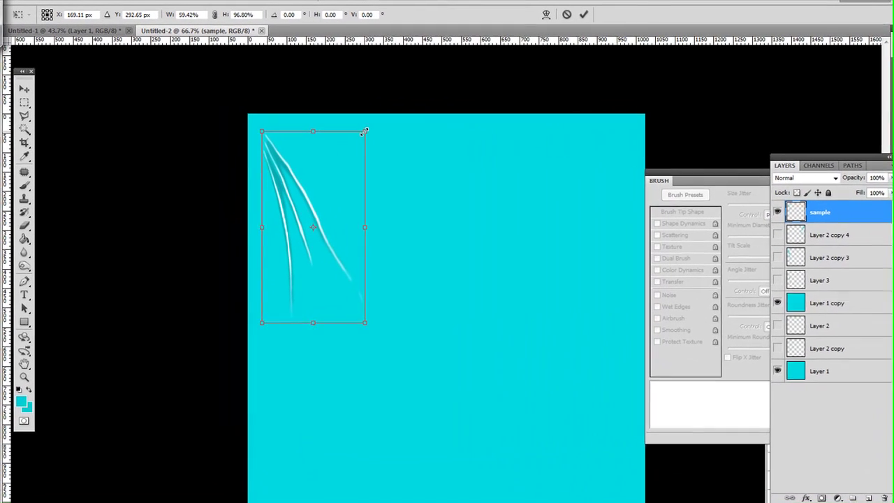
pyautogui.moveTo(363, 132); pyautogui.dragTo(358, 132)
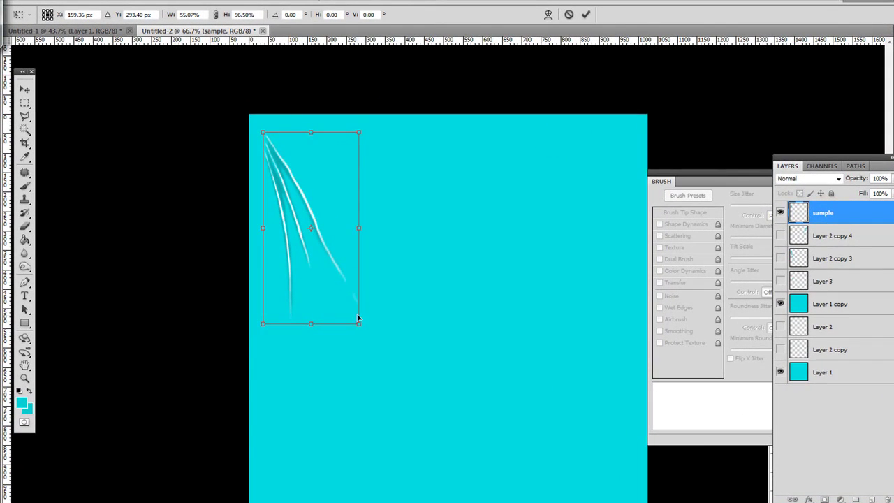
pyautogui.moveTo(356, 325); pyautogui.dragTo(362, 387)
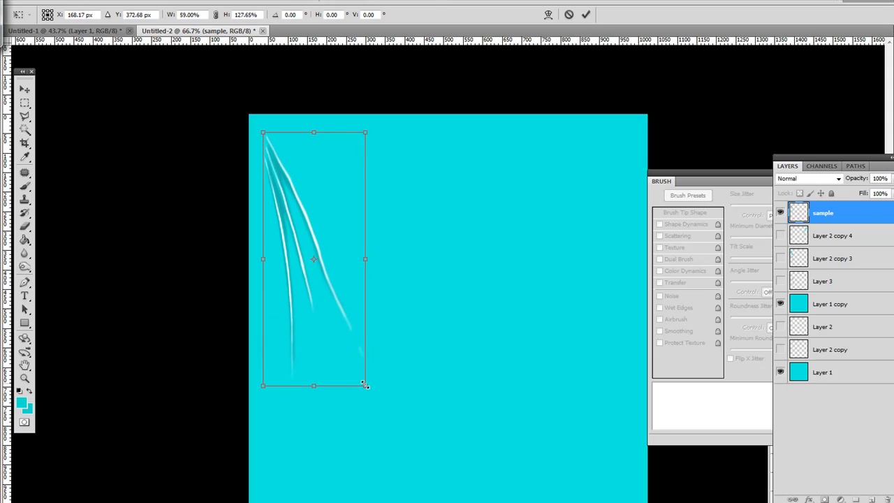
pyautogui.moveTo(309, 211); pyautogui.dragTo(305, 192)
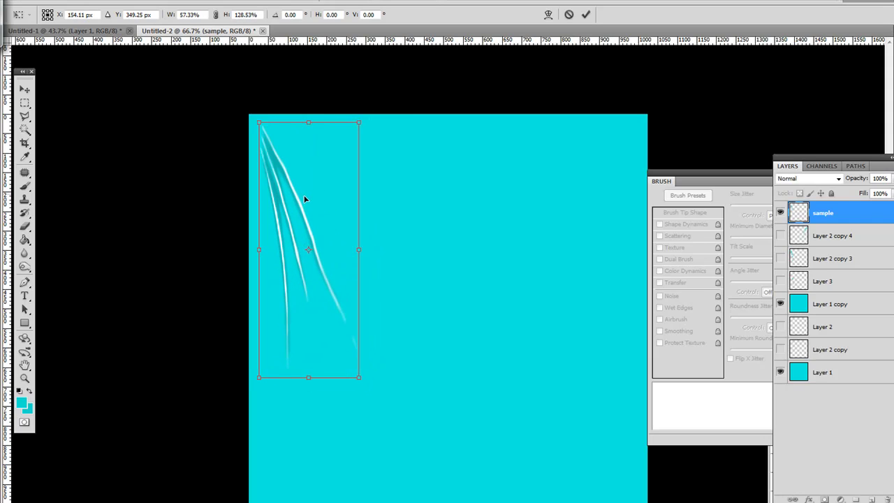
pyautogui.press('Return')
# - Move the strokes into the canvas's top-left corner
pyautogui.press('m')
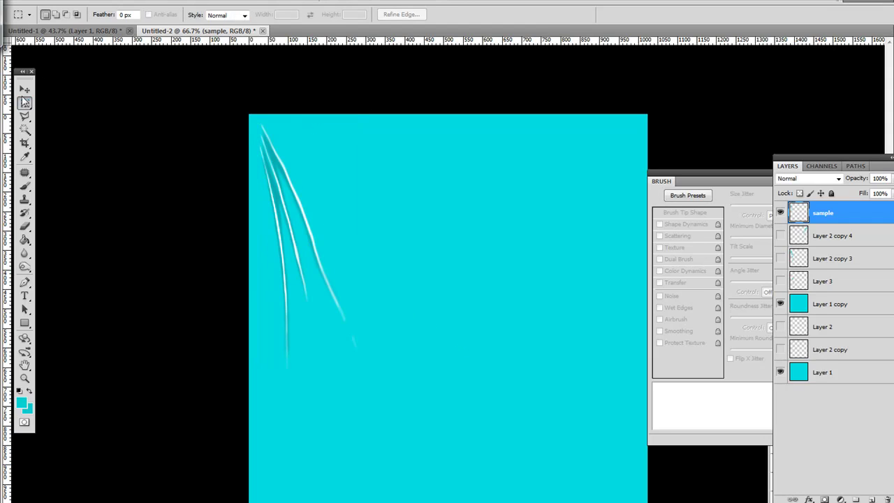
pyautogui.click(24, 90)
pyautogui.moveTo(299, 222); pyautogui.dragTo(290, 211)
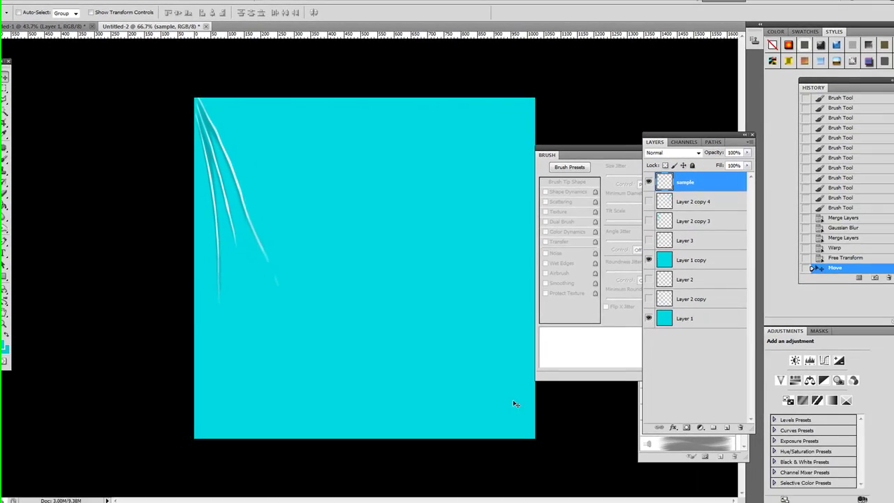
# - Enlarge the strokes with Free Transform so they reach further down the canvas
pyautogui.click(28, 2)
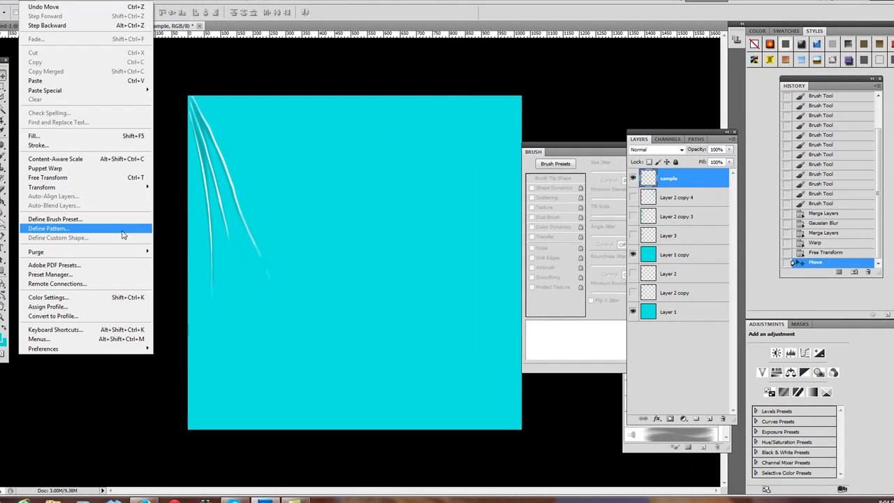
pyautogui.click(98, 180)
pyautogui.moveTo(273, 305); pyautogui.dragTo(318, 340)
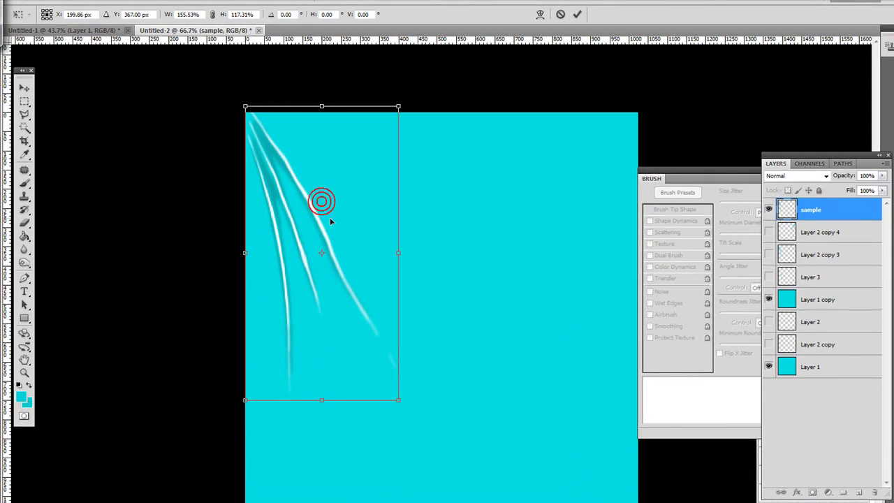
pyautogui.doubleClick(331, 219)
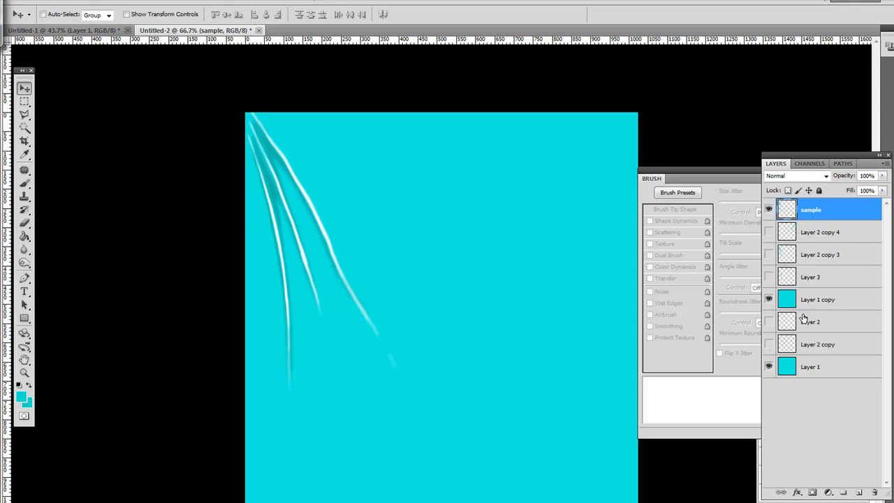
# - Work on Layer 1 copy with Layer 1 hidden, using the Burn tool
pyautogui.click(840, 306)
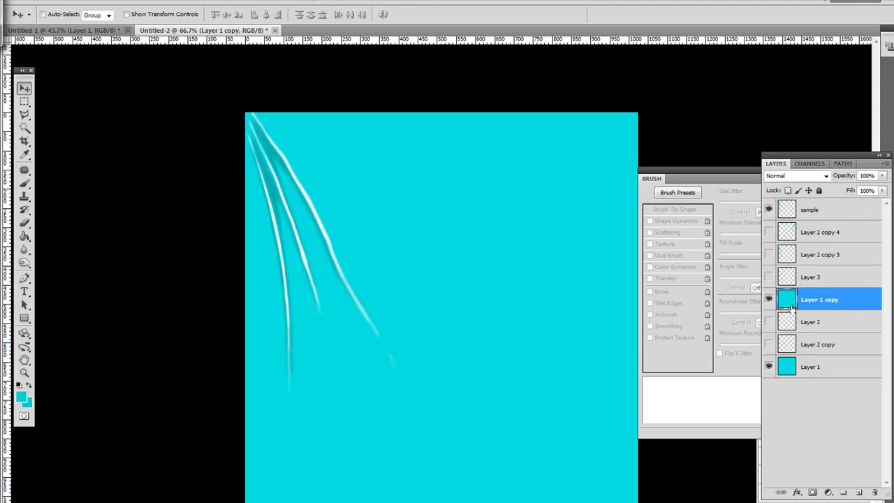
pyautogui.click(769, 367)
pyautogui.click(25, 262)
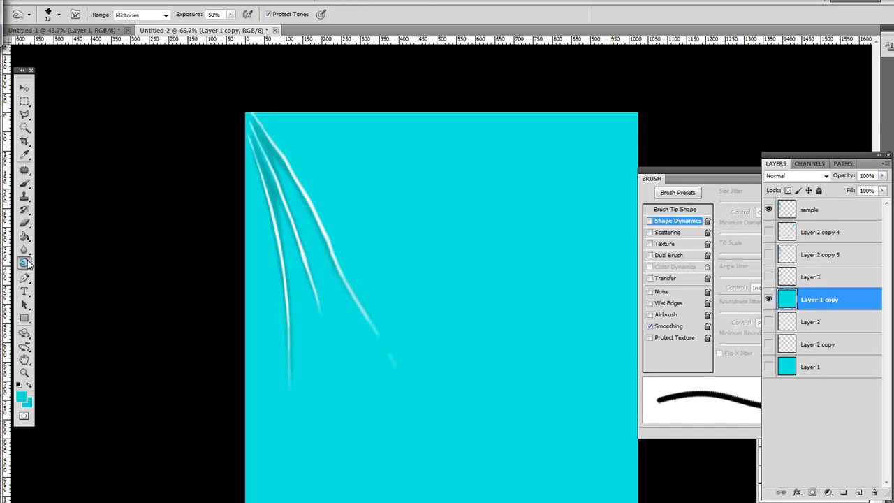
pyautogui.click(25, 263)
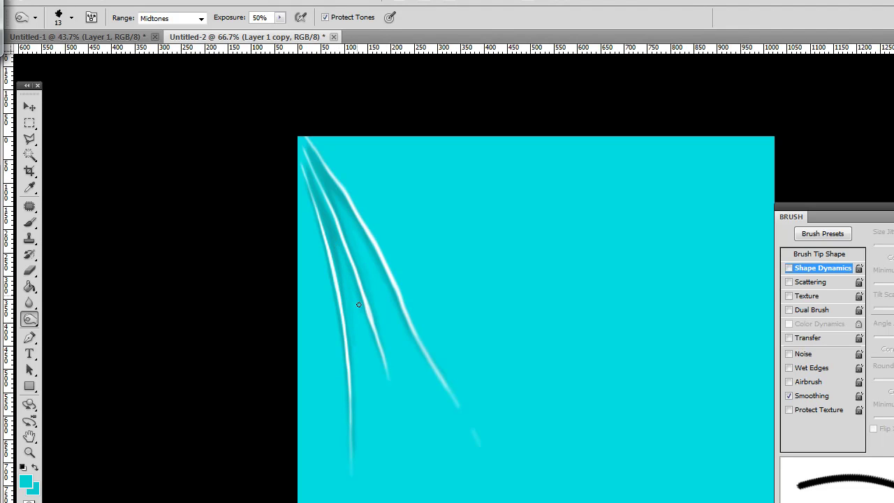
# - Burn dark streaks between the white strands, reverting through History to the second burn stroke
pyautogui.moveTo(351, 345); pyautogui.dragTo(354, 277)
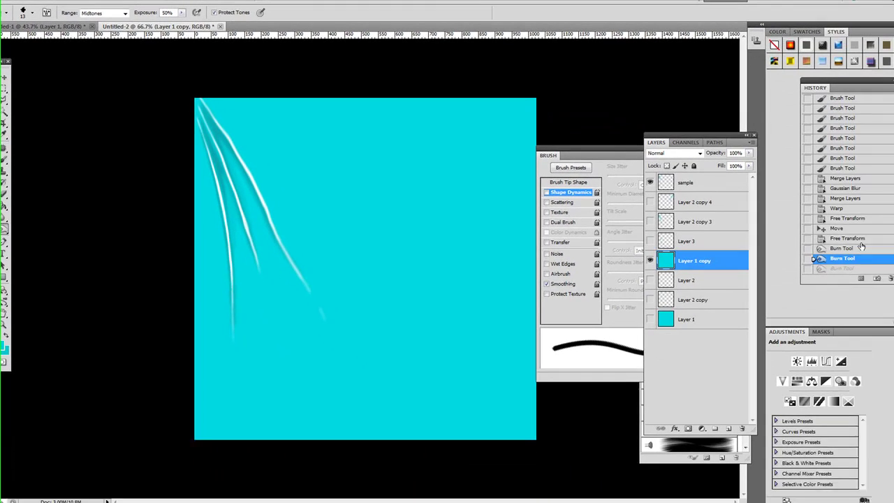
pyautogui.click(841, 236)
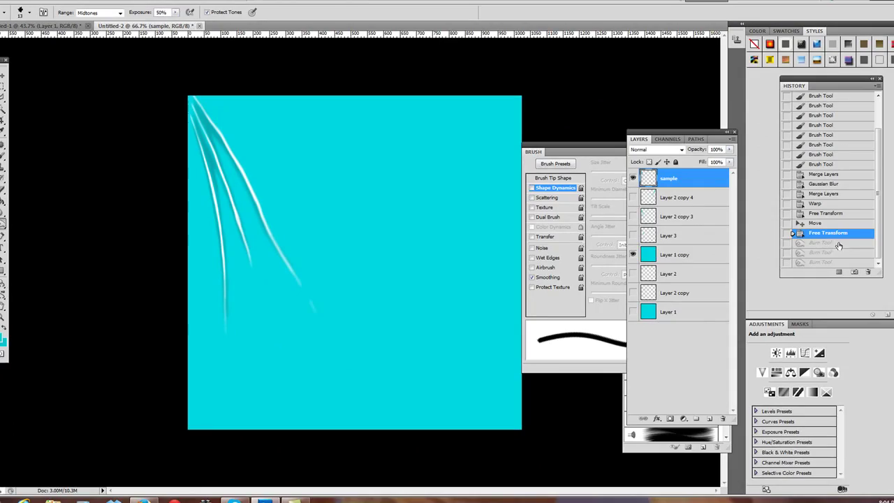
pyautogui.click(831, 242)
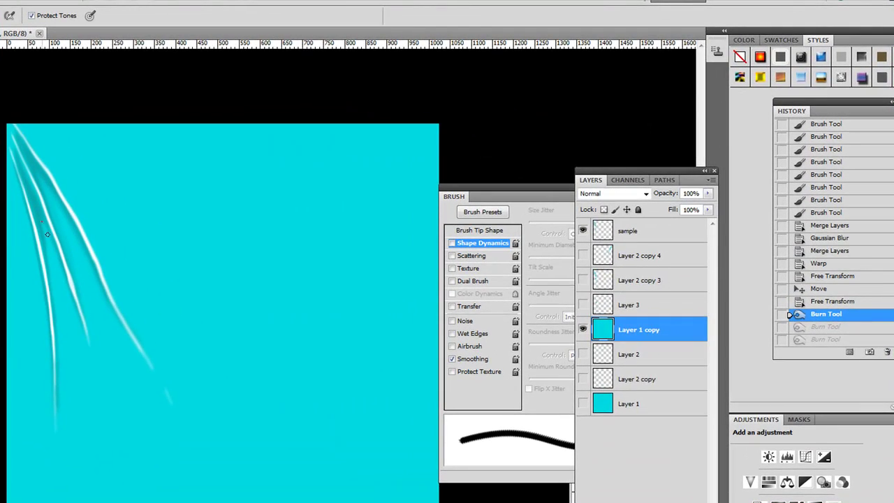
pyautogui.click(825, 339)
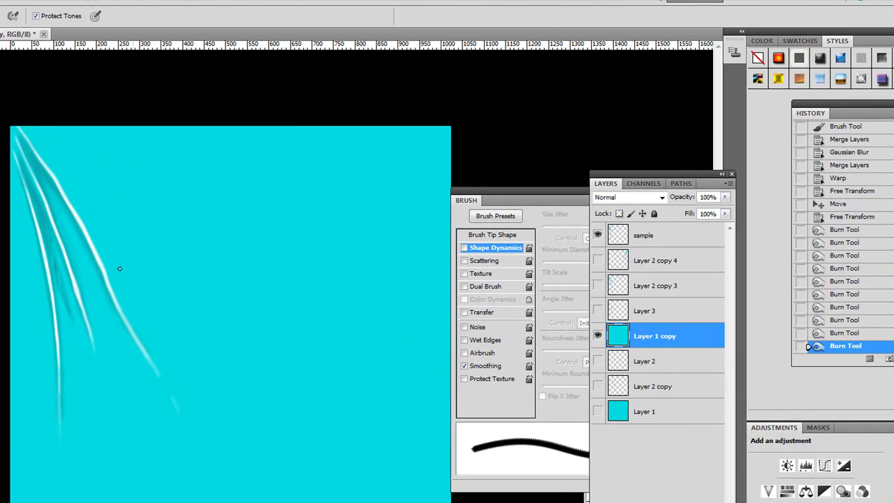
pyautogui.click(848, 244)
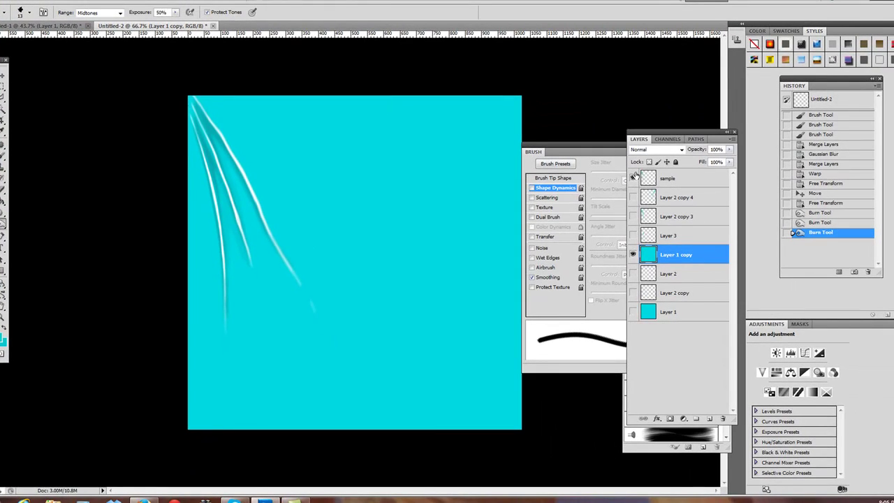
# - Toggle the sample layer's visibility to compare, then make it the working layer
pyautogui.click(634, 177)
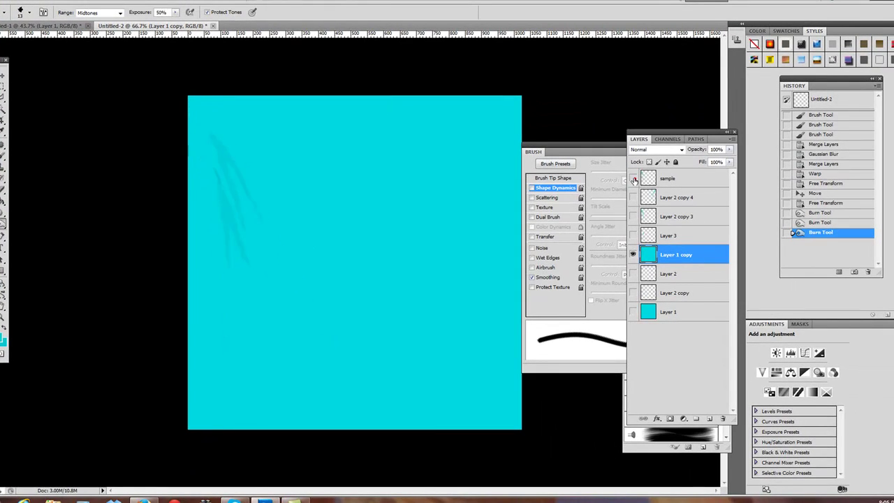
pyautogui.click(632, 178)
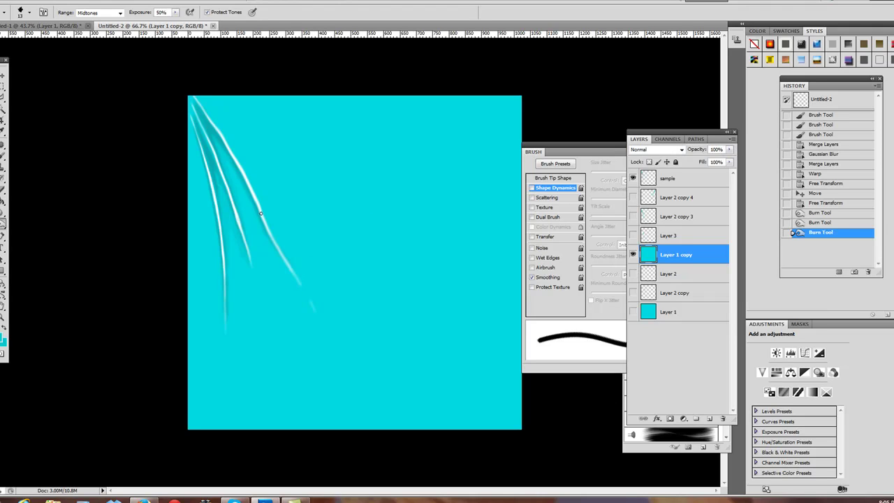
pyautogui.click(708, 178)
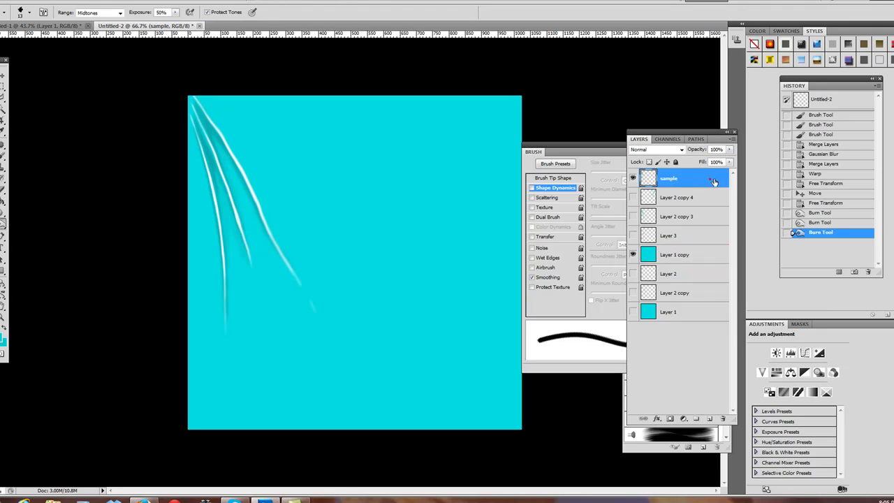
# - Burn along the top-left ends and edges of the white wrinkle strokes
pyautogui.click(199, 105)
pyautogui.click(216, 131)
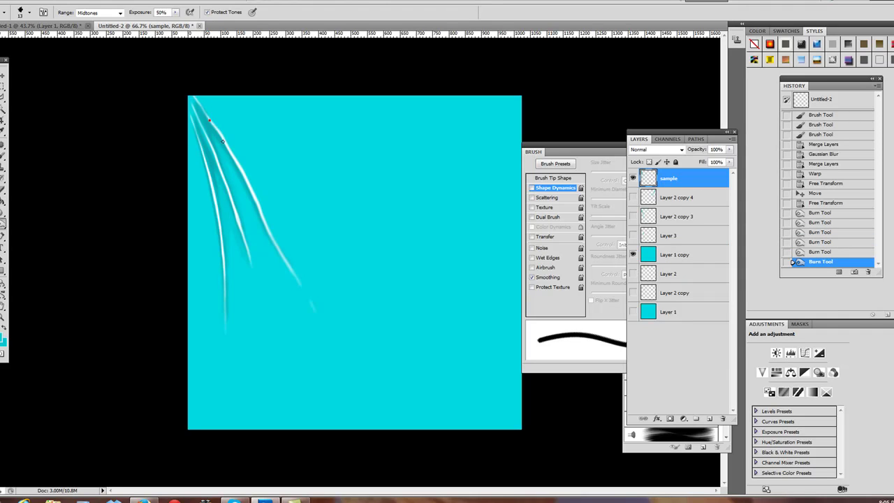
pyautogui.click(209, 120)
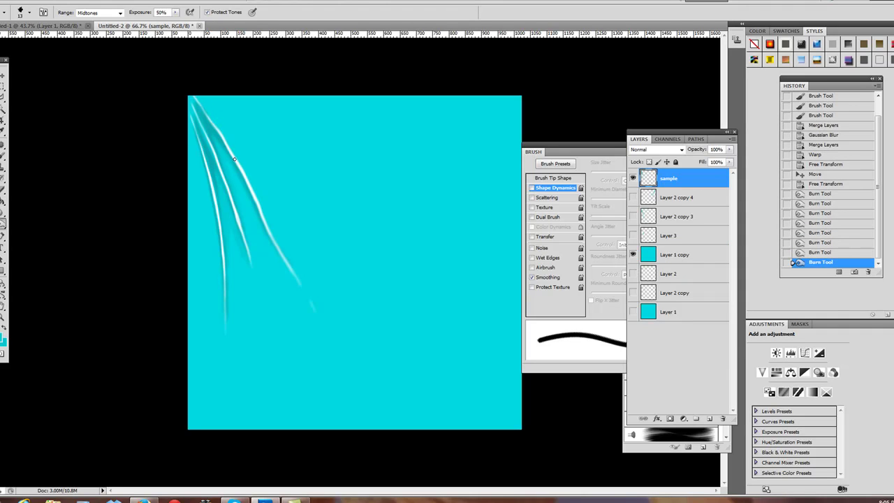
pyautogui.click(239, 212)
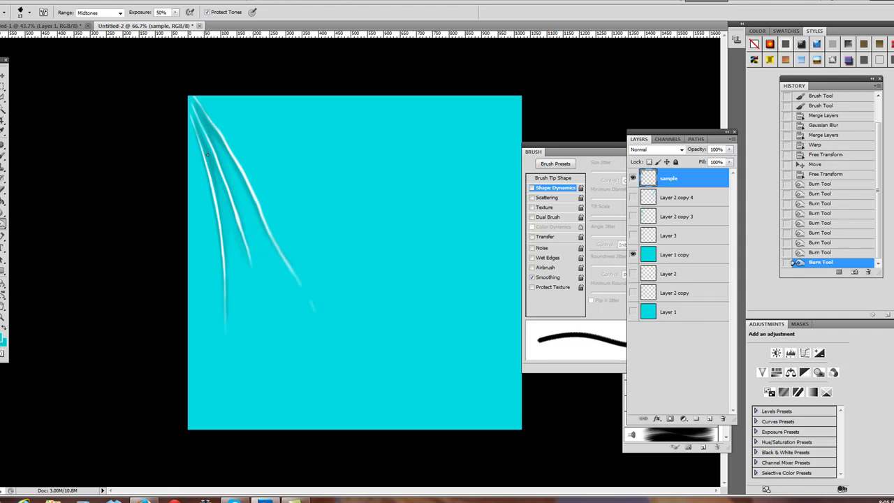
pyautogui.click(208, 172)
pyautogui.click(209, 174)
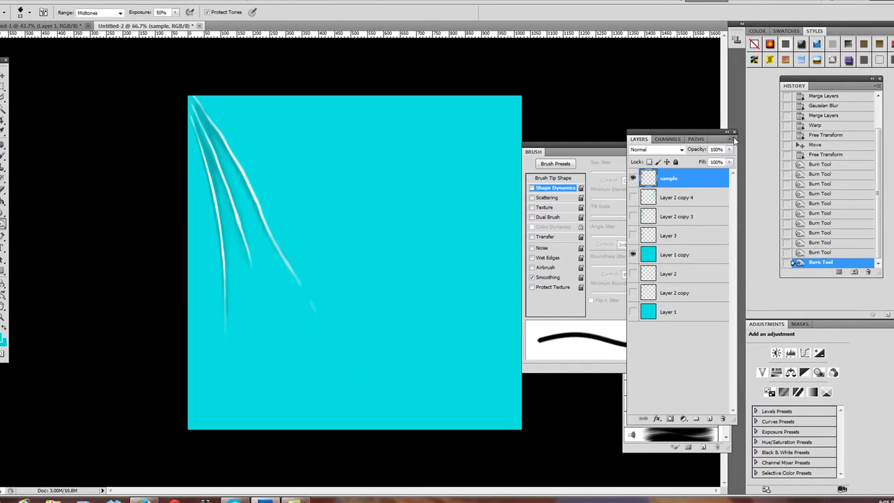
# - Duplicate the sample layer as 'sample copy'
pyautogui.click(730, 139)
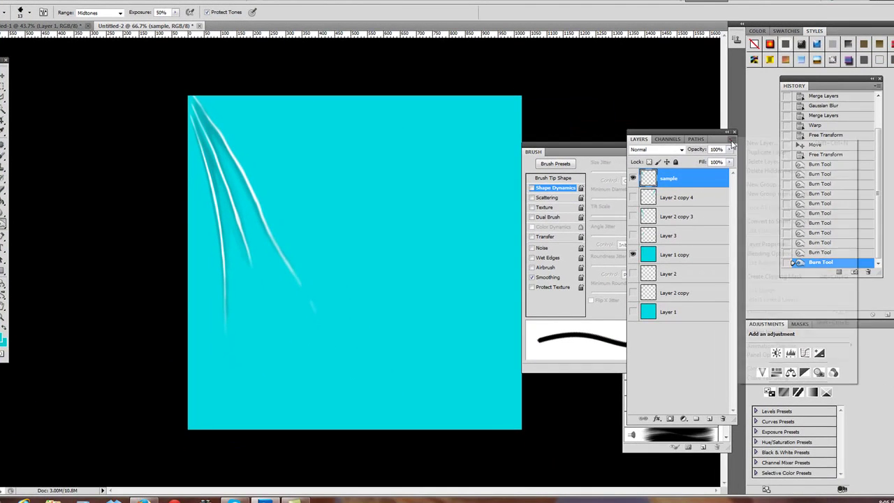
pyautogui.click(760, 153)
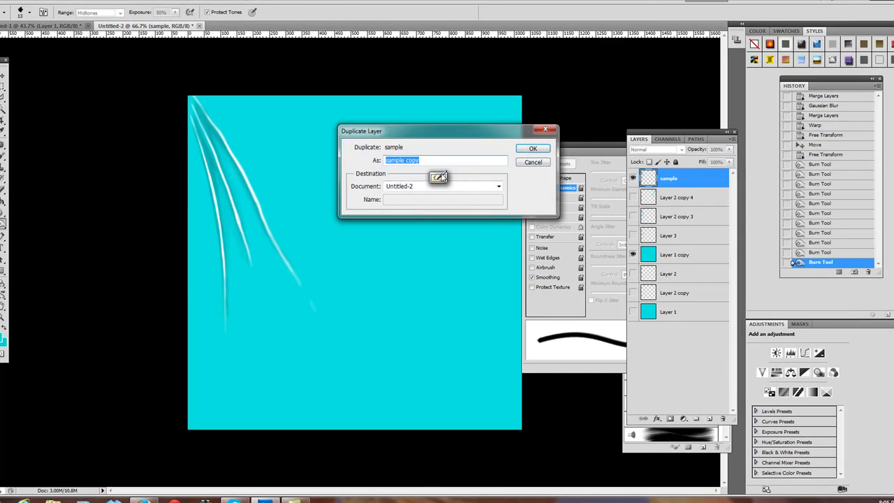
pyautogui.click(533, 148)
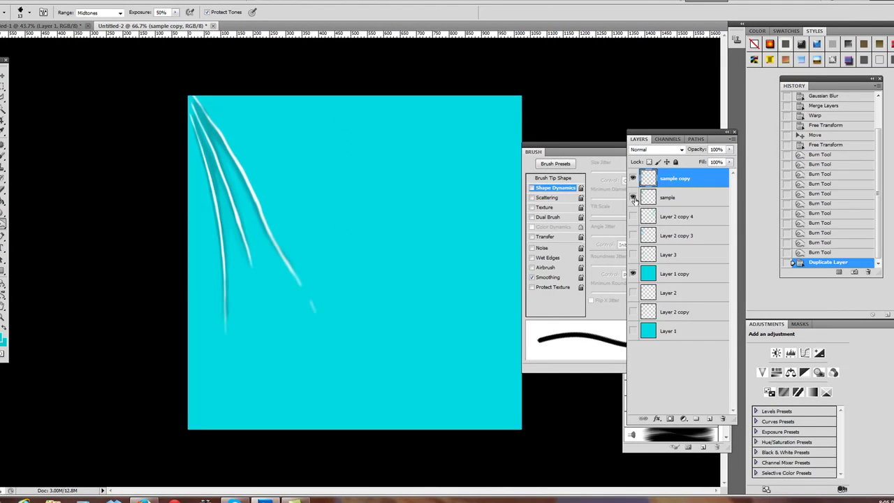
# - Reselect the sample layer and choose a very pale cyan brush colour
pyautogui.click(637, 199)
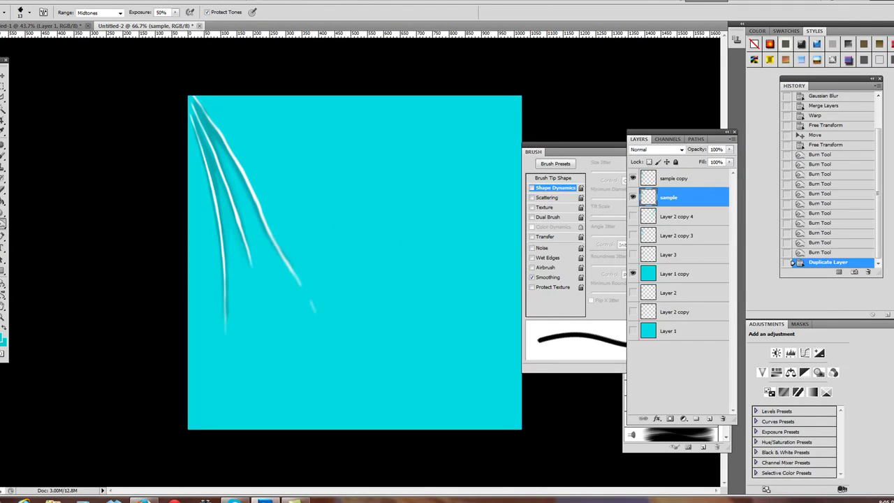
pyautogui.click(4, 155)
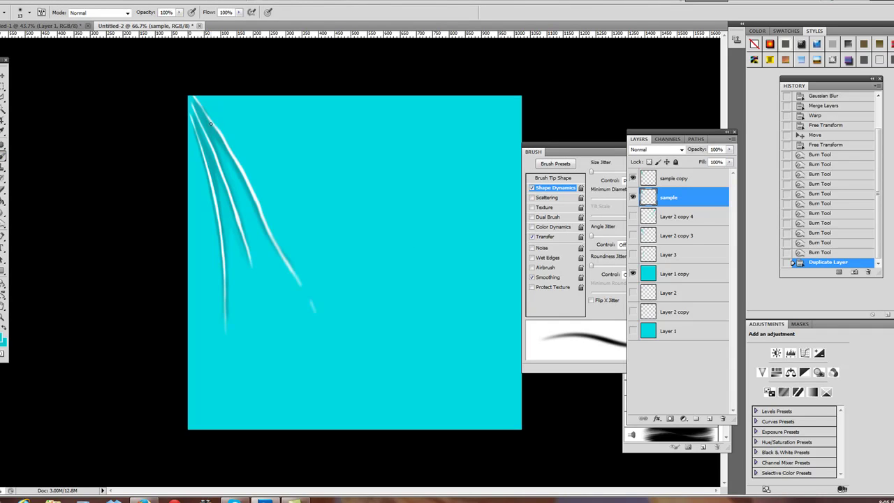
pyautogui.click(2, 340)
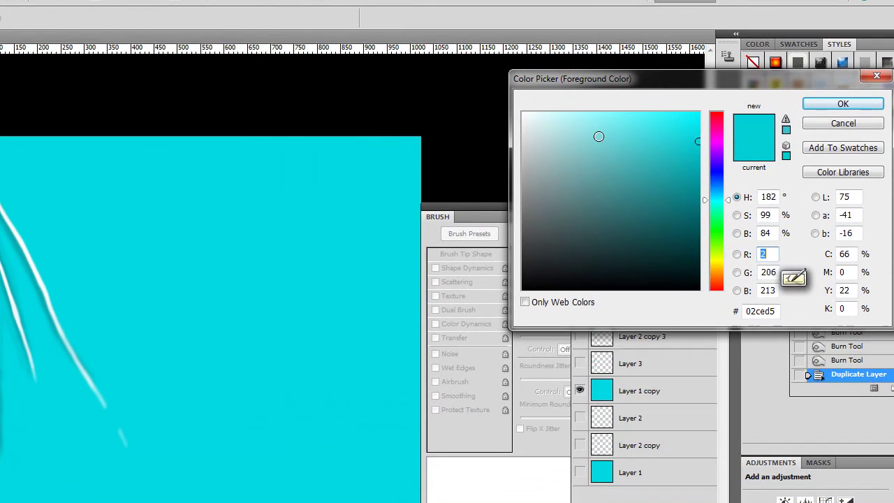
pyautogui.moveTo(643, 88); pyautogui.dragTo(652, 84)
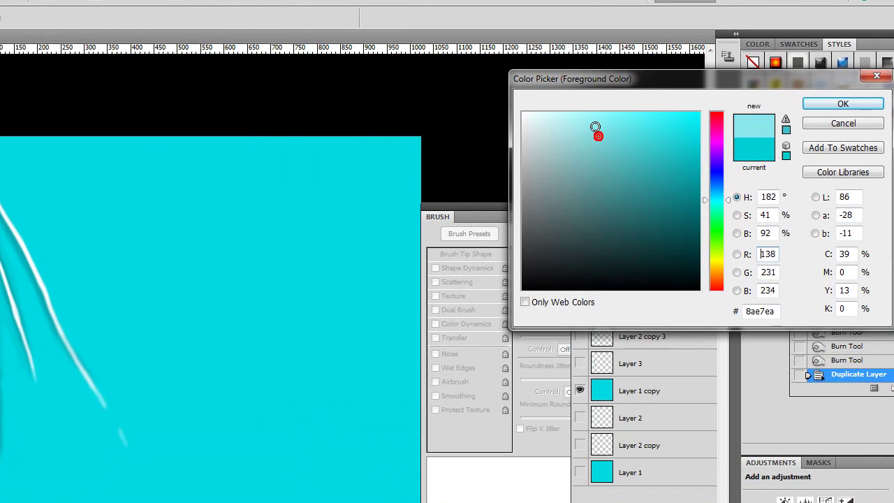
pyautogui.moveTo(607, 120)
pyautogui.mouseDown()
pyautogui.moveTo(617, 130)
pyautogui.moveTo(591, 111)
pyautogui.moveTo(570, 113)
pyautogui.mouseUp()
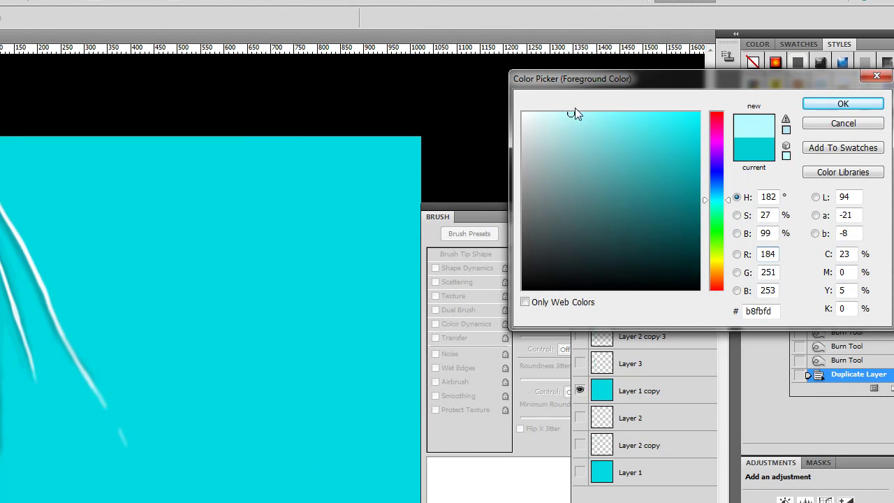
# - Paint pale highlights down the top, middle and left streaks on the sample layer
pyautogui.click(807, 105)
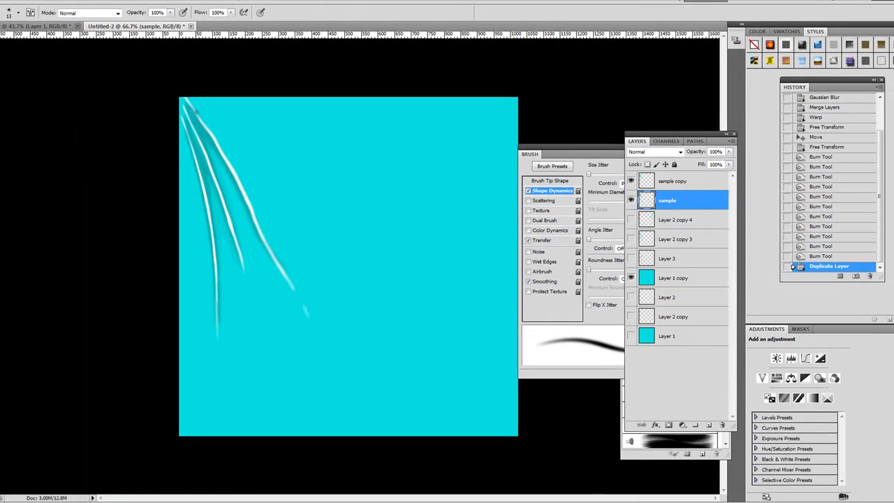
pyautogui.moveTo(209, 120); pyautogui.dragTo(224, 143)
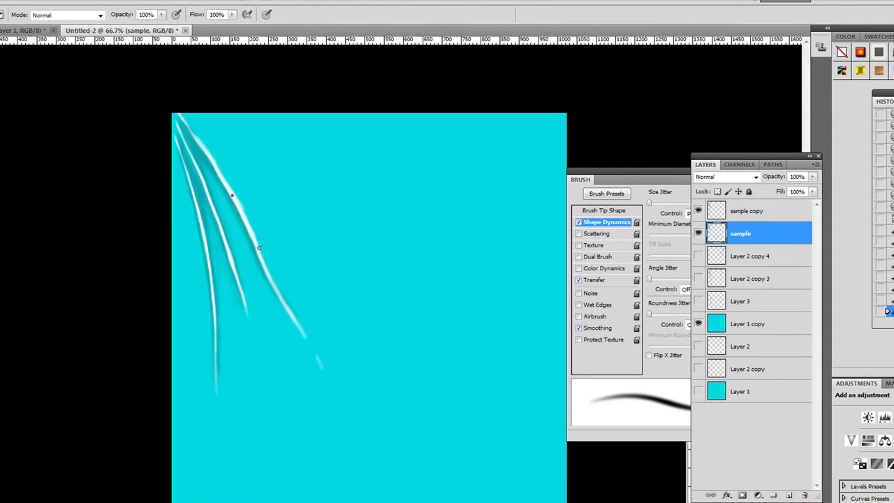
pyautogui.moveTo(256, 213); pyautogui.dragTo(262, 238)
pyautogui.moveTo(188, 143); pyautogui.dragTo(204, 182)
pyautogui.moveTo(236, 269); pyautogui.dragTo(249, 313)
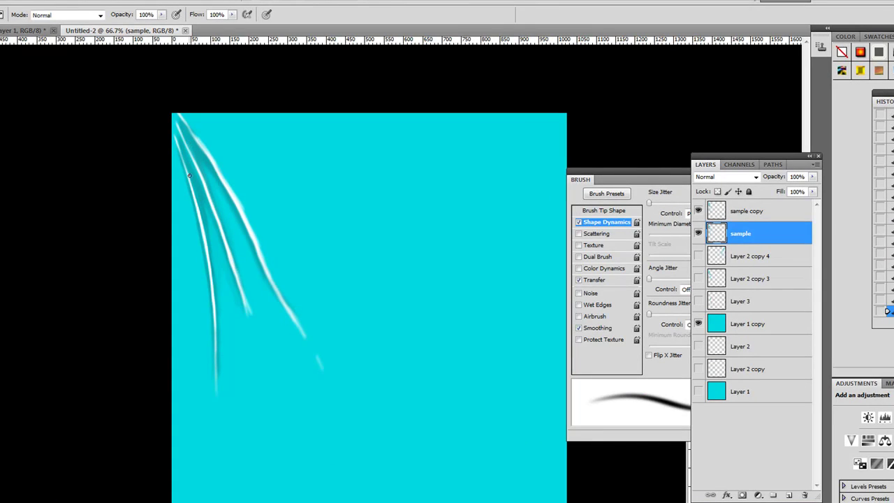
pyautogui.moveTo(204, 225); pyautogui.dragTo(218, 392)
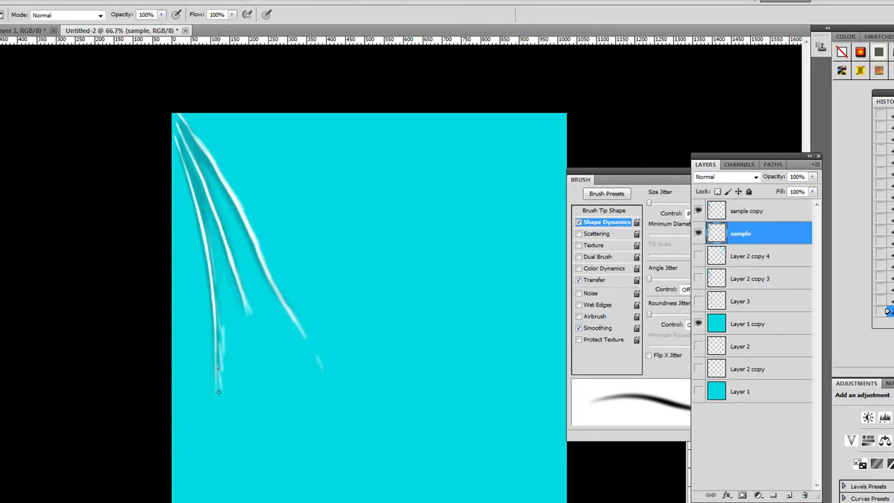
# - Move the sample layer above sample copy and set it to Overlay blending
pyautogui.moveTo(768, 230); pyautogui.dragTo(769, 208)
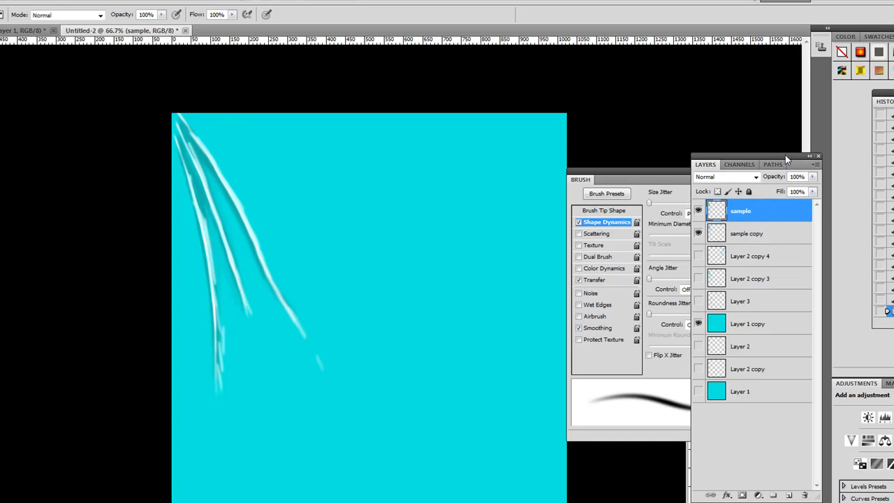
pyautogui.click(738, 177)
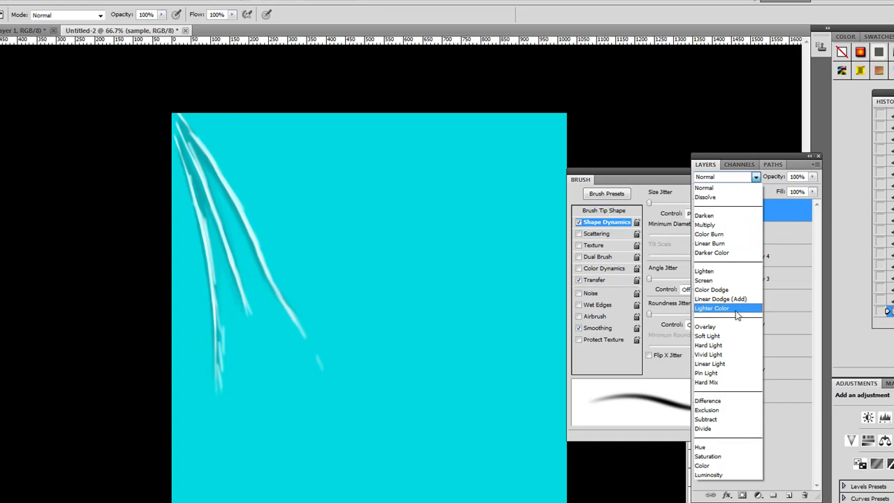
pyautogui.click(726, 327)
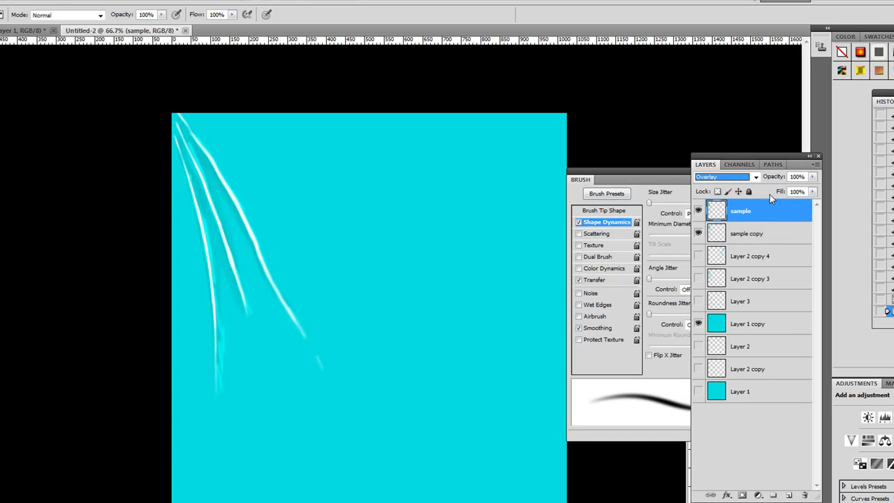
# - Try a larger Gaussian Blur radius but cancel it, then hide the sample layer
pyautogui.click(105, 2)
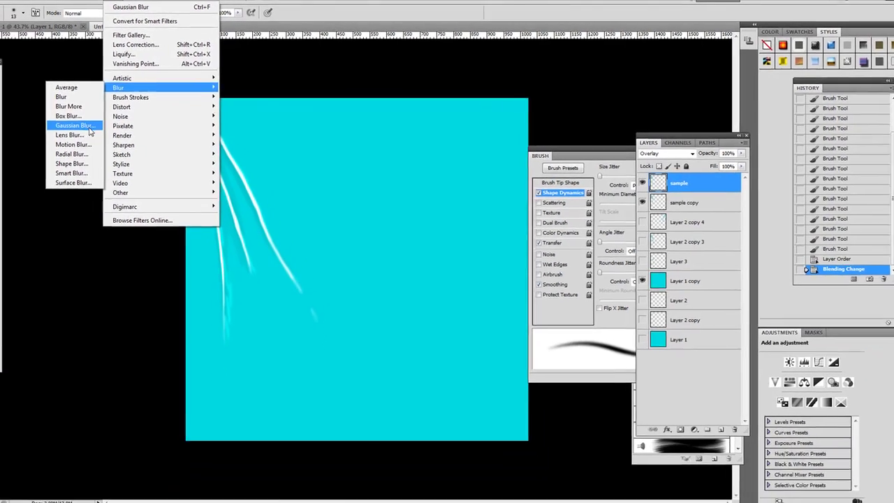
pyautogui.moveTo(94, 101)
pyautogui.click(92, 121)
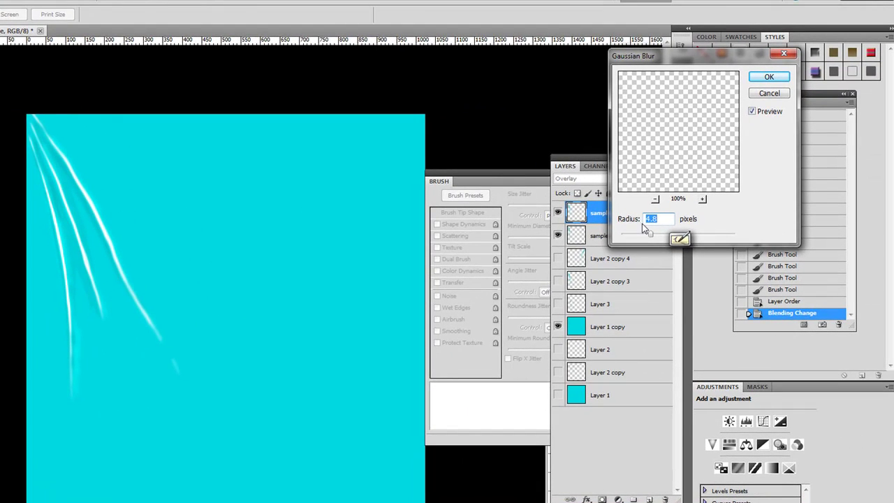
pyautogui.moveTo(643, 230)
pyautogui.mouseDown()
pyautogui.moveTo(676, 238)
pyautogui.moveTo(637, 238)
pyautogui.moveTo(682, 238)
pyautogui.mouseUp()
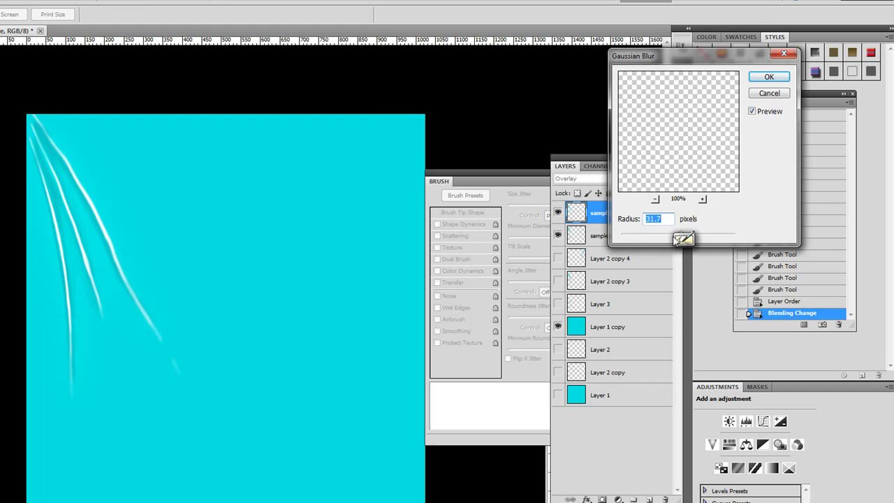
pyautogui.click(681, 239)
pyautogui.click(778, 96)
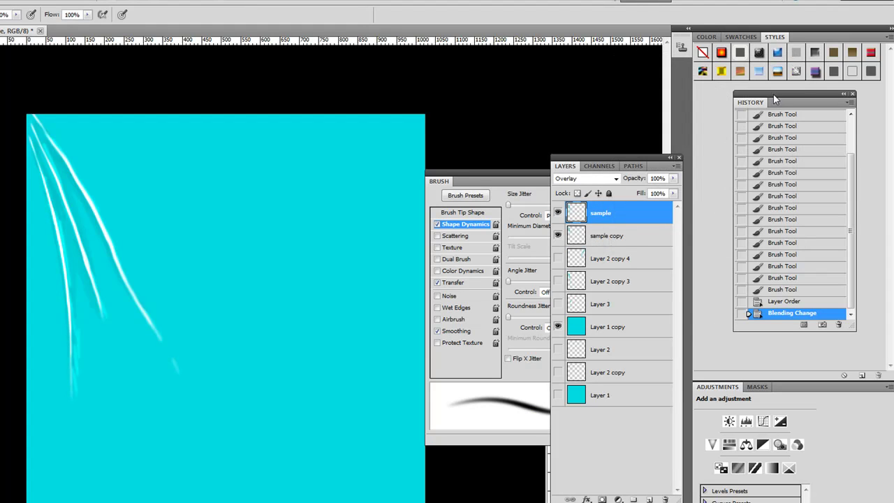
pyautogui.click(557, 212)
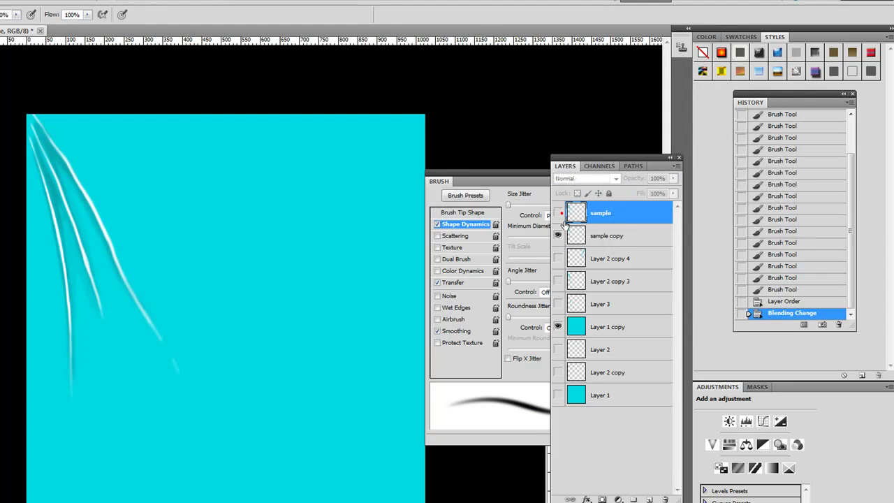
# - Enable Bevel and Emboss on sample copy with a duller cyan shadow colour sampled from the canvas
pyautogui.doubleClick(646, 237)
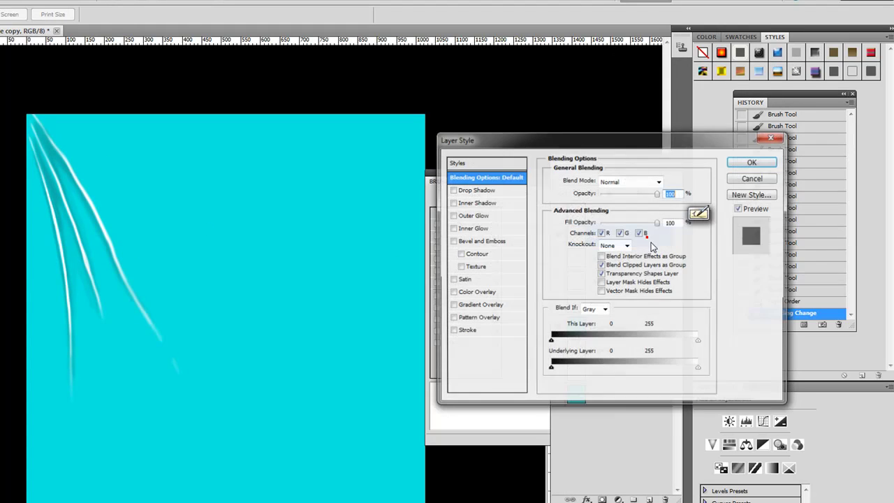
pyautogui.click(451, 241)
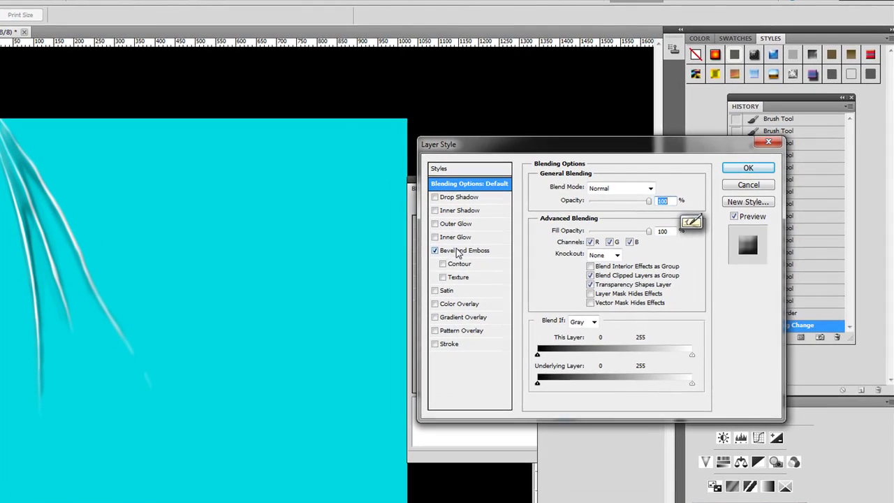
pyautogui.click(475, 241)
pyautogui.click(661, 367)
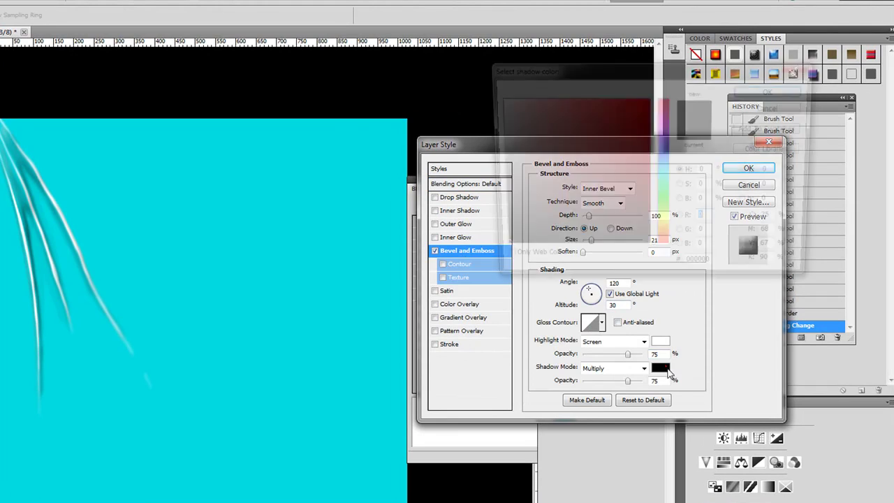
pyautogui.click(341, 391)
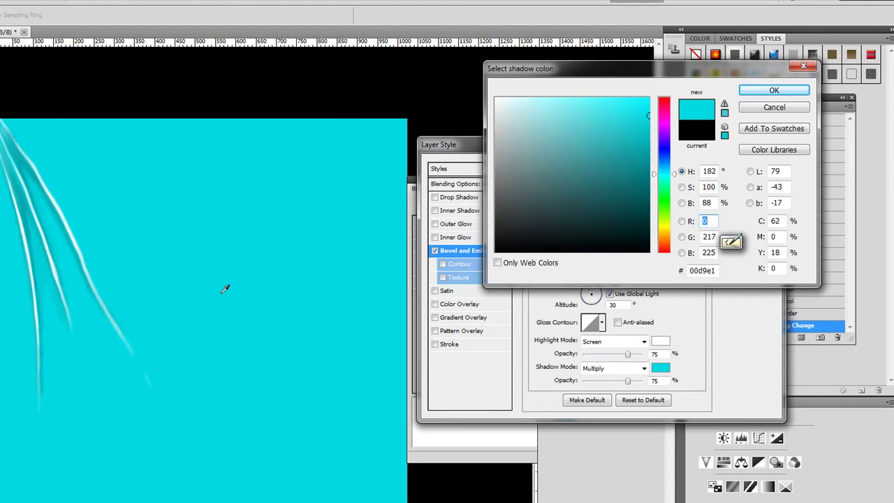
pyautogui.moveTo(629, 136); pyautogui.dragTo(623, 129)
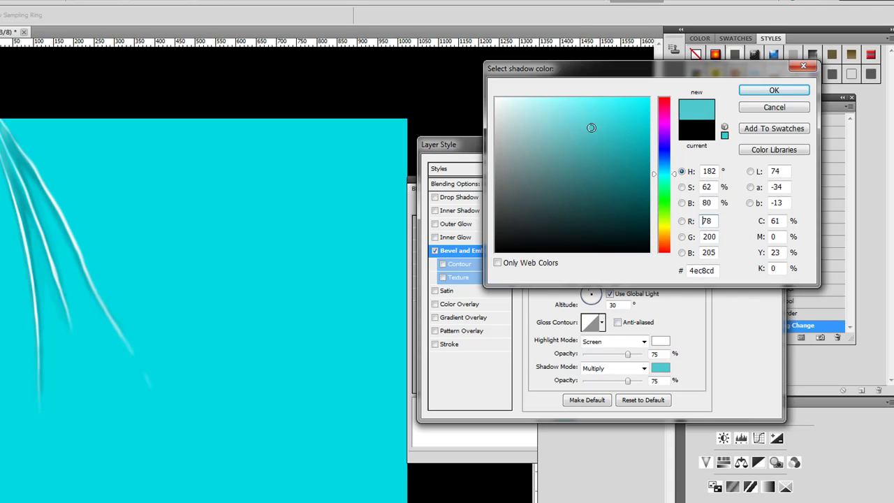
pyautogui.moveTo(623, 130); pyautogui.dragTo(587, 127)
pyautogui.click(794, 90)
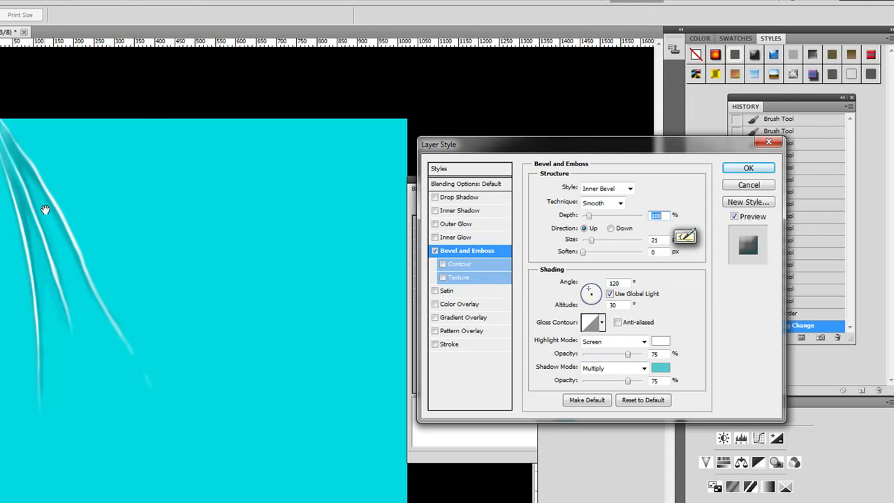
# - After trying Pillow Emboss, set the bevel style back to Inner Bevel and adjust the lighting angle
pyautogui.click(629, 188)
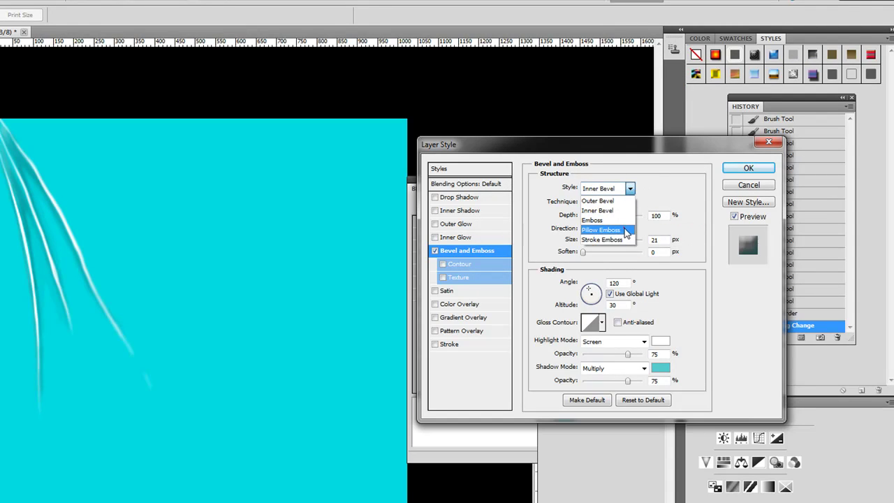
pyautogui.click(626, 231)
pyautogui.click(630, 188)
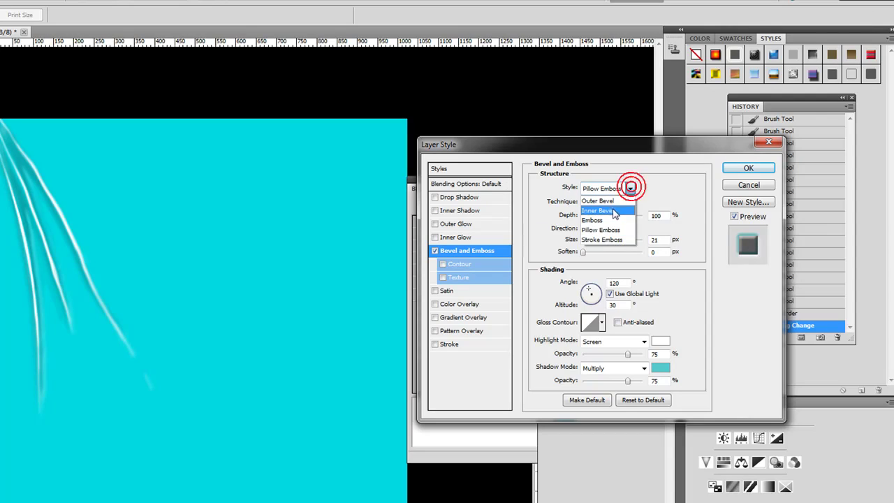
pyautogui.click(614, 211)
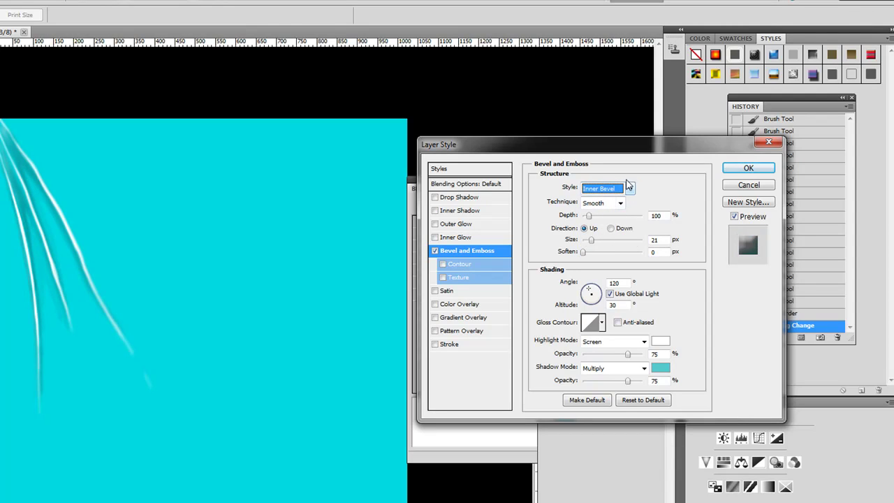
pyautogui.moveTo(590, 291); pyautogui.dragTo(594, 293)
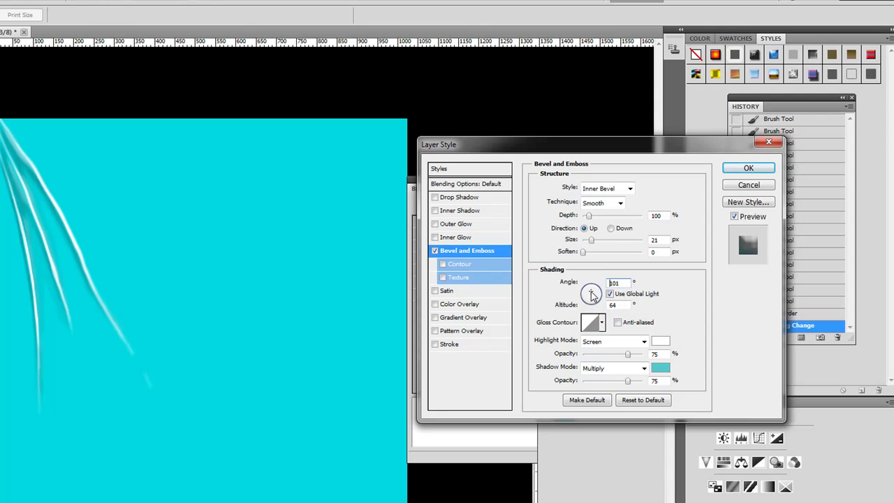
pyautogui.moveTo(593, 293)
pyautogui.mouseDown()
pyautogui.moveTo(585, 296)
pyautogui.moveTo(592, 288)
pyautogui.mouseUp()
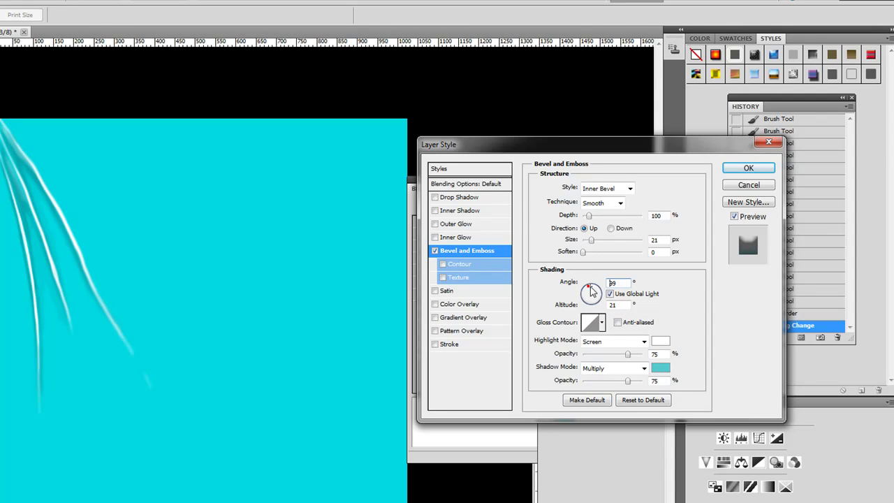
# - Set the emboss highlight colour to a pale cyan
pyautogui.click(661, 342)
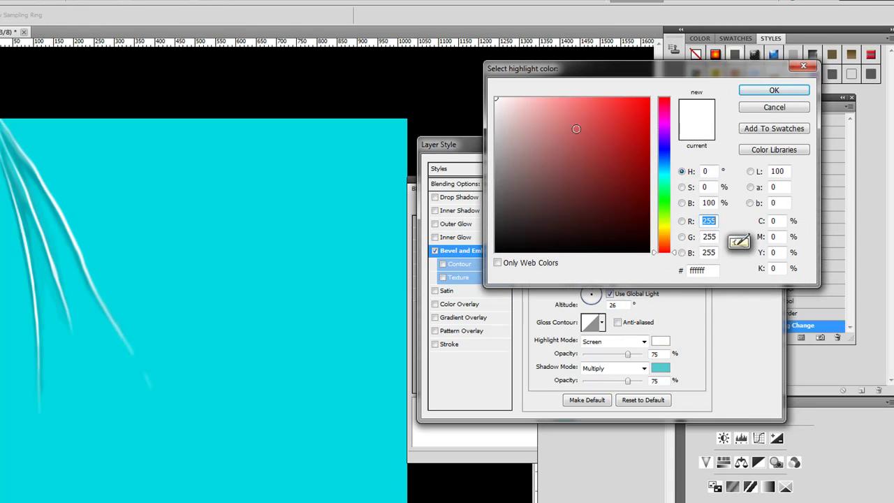
pyautogui.click(665, 181)
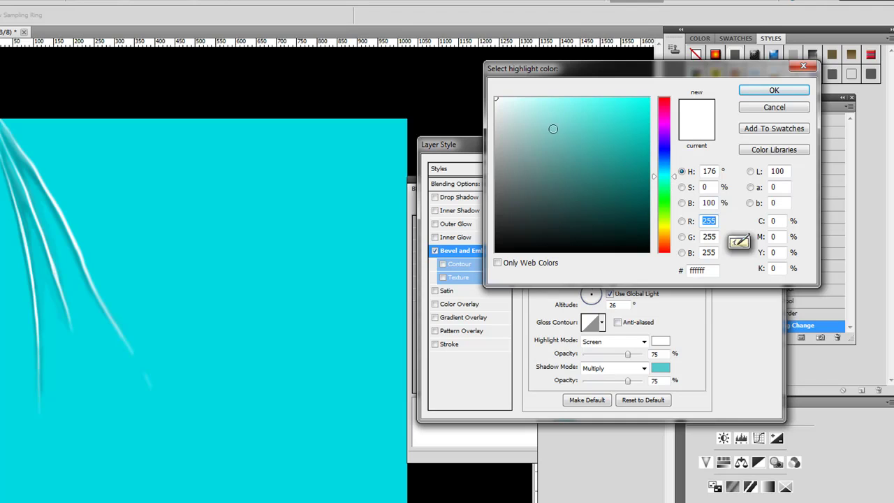
pyautogui.moveTo(552, 128); pyautogui.dragTo(528, 105)
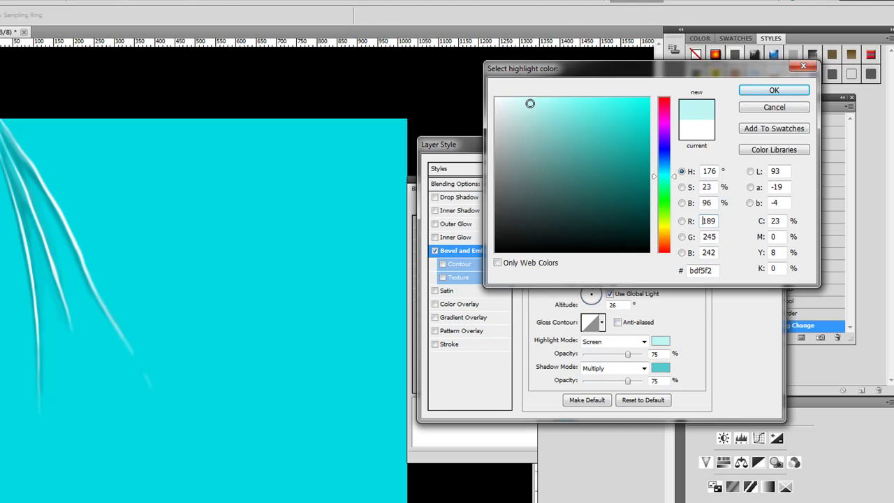
pyautogui.click(806, 92)
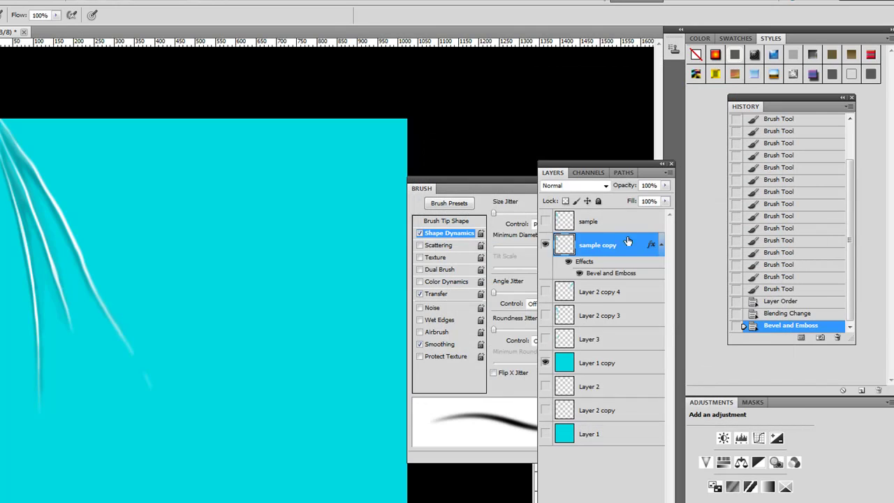
# - Briefly toggle the bevel effect, then hide sample copy and show Layer 2 copy 4's strokes
pyautogui.click(570, 261)
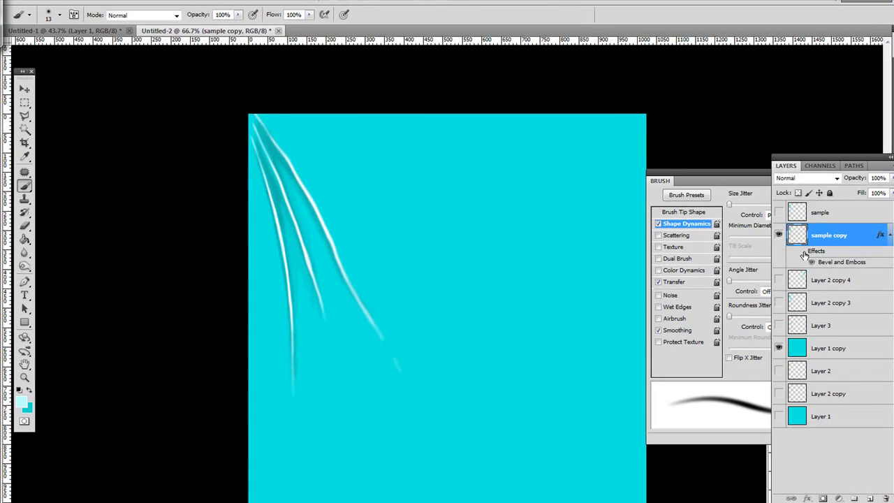
pyautogui.click(803, 253)
pyautogui.click(779, 236)
pyautogui.click(778, 280)
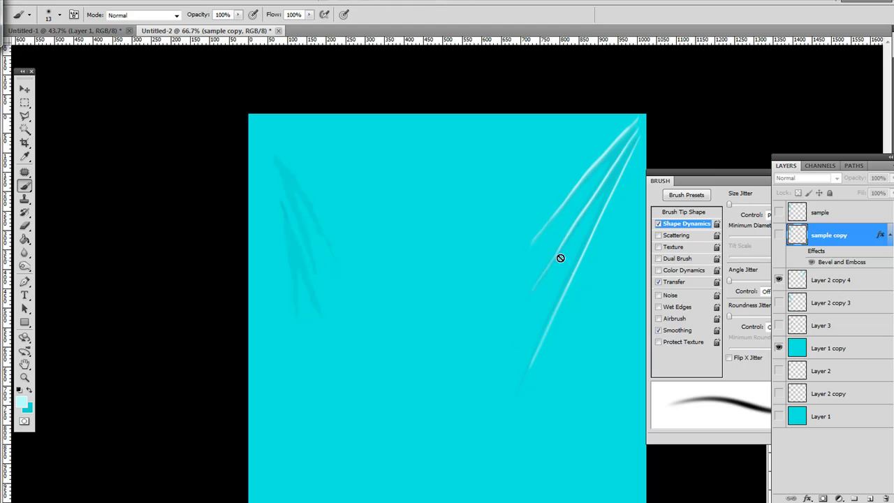
# - Toggle visibility of Layer 2 copy 4, sample copy and sample to compare their strokes
pyautogui.click(779, 279)
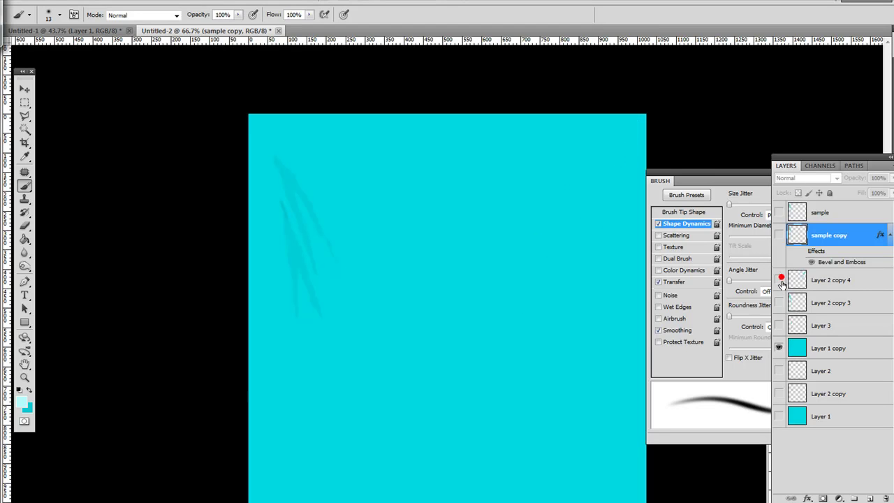
pyautogui.click(778, 348)
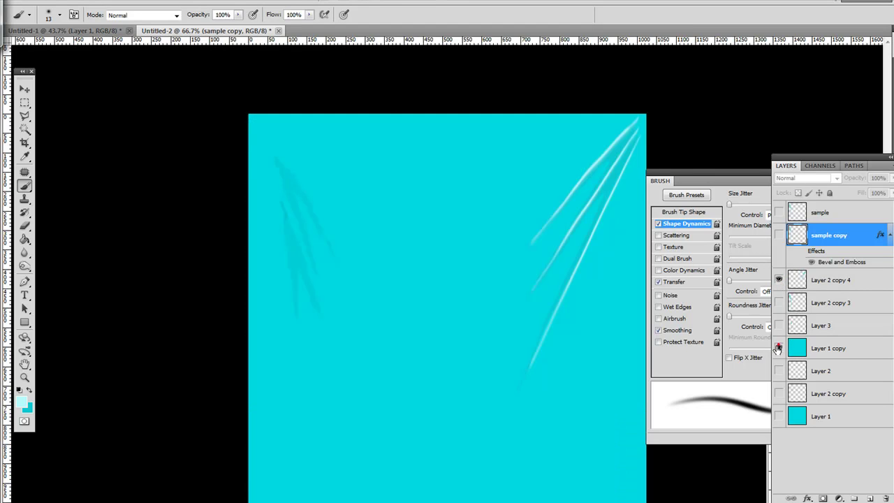
pyautogui.click(779, 235)
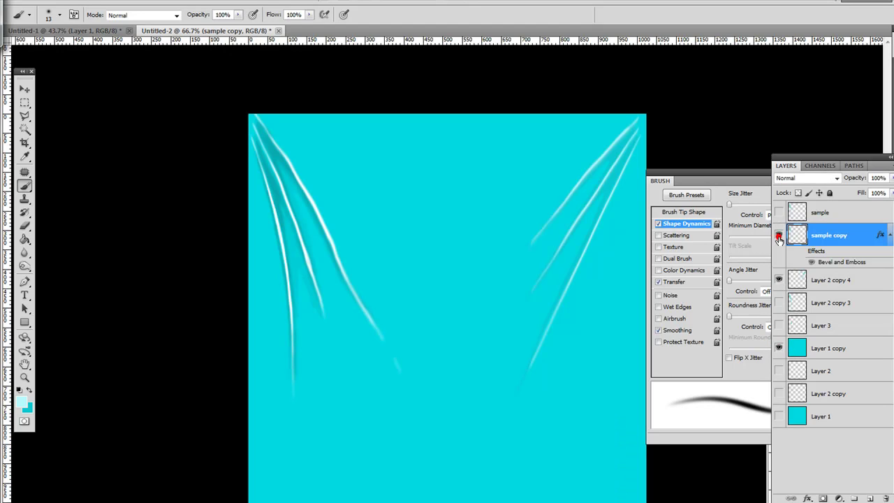
pyautogui.click(777, 211)
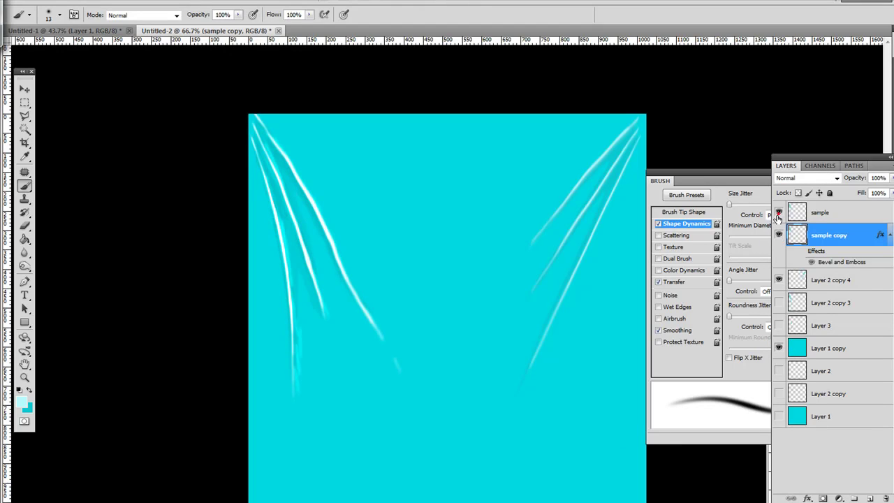
pyautogui.click(777, 212)
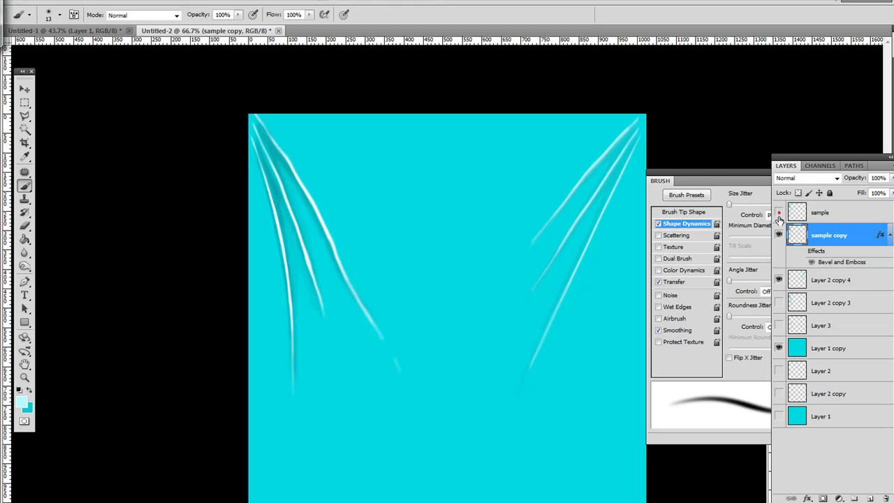
pyautogui.click(779, 212)
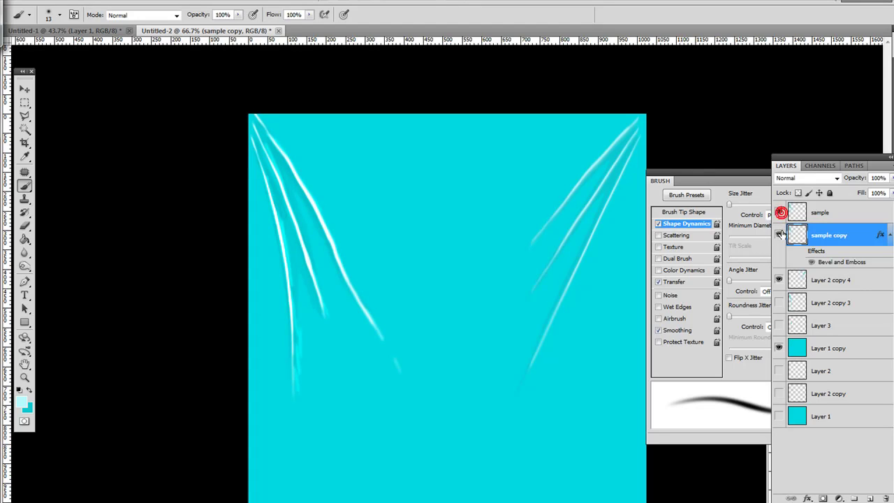
pyautogui.click(778, 235)
pyautogui.click(779, 235)
pyautogui.click(779, 215)
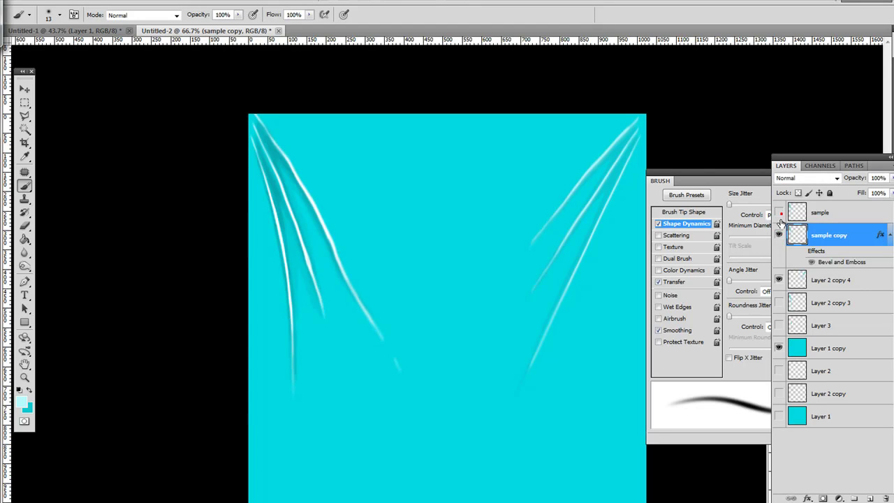
pyautogui.click(779, 235)
# - Hide Layer 2 copy 4, compare Layer 1 copy with Layer 1, then show sample and sample copy
pyautogui.click(779, 280)
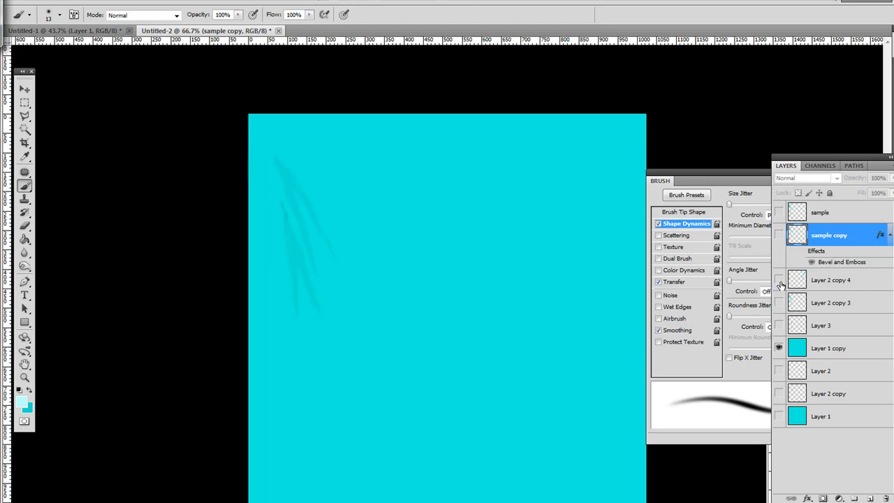
pyautogui.click(779, 348)
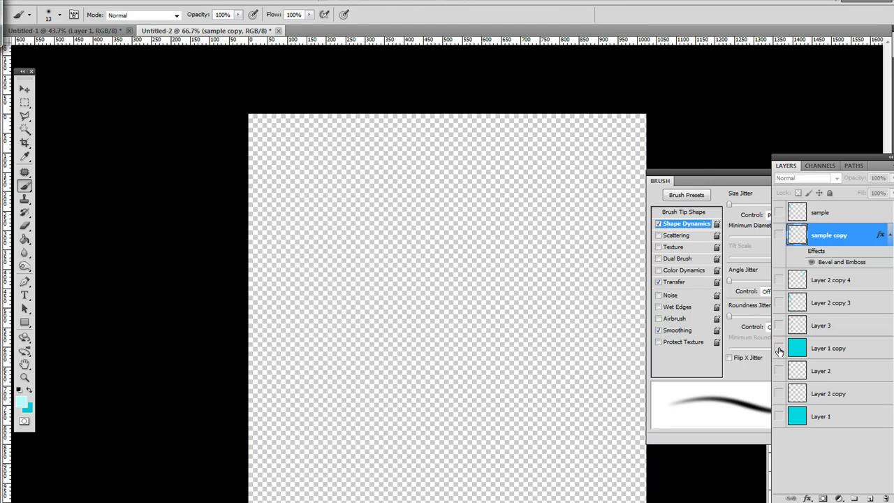
pyautogui.click(779, 348)
pyautogui.click(779, 349)
pyautogui.click(779, 416)
pyautogui.click(779, 348)
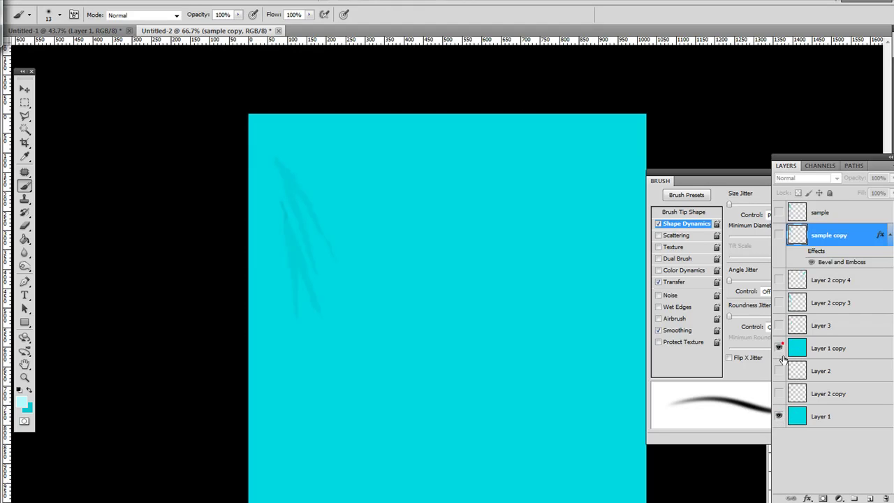
pyautogui.click(779, 417)
pyautogui.click(779, 348)
pyautogui.click(780, 213)
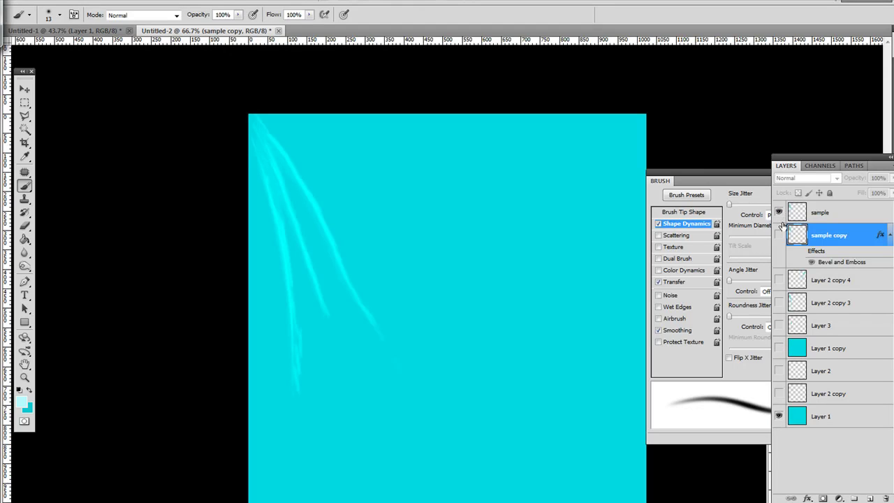
pyautogui.click(779, 234)
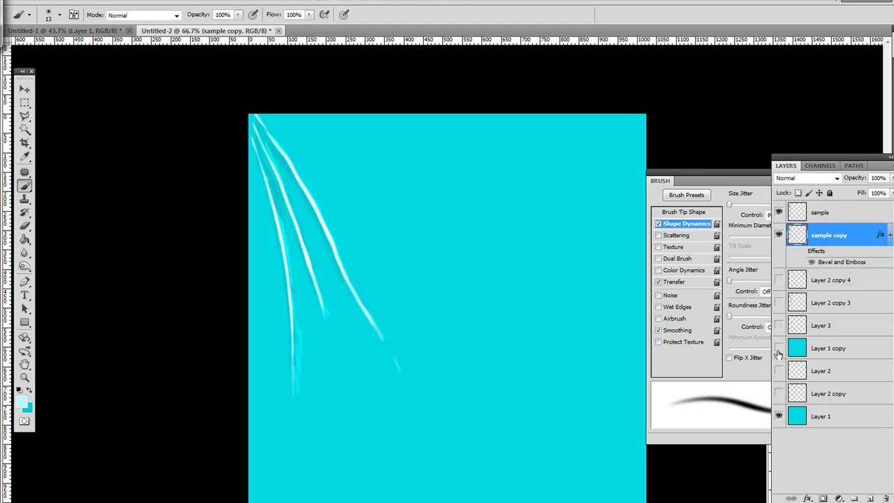
# - Hide the sample layer, keeping sample copy and its Bevel and Emboss effect visible
pyautogui.click(779, 235)
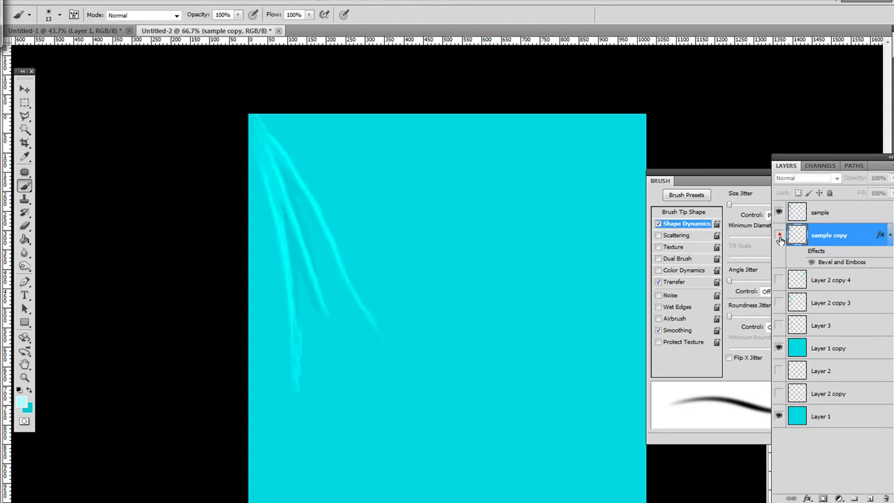
pyautogui.click(780, 236)
pyautogui.click(780, 212)
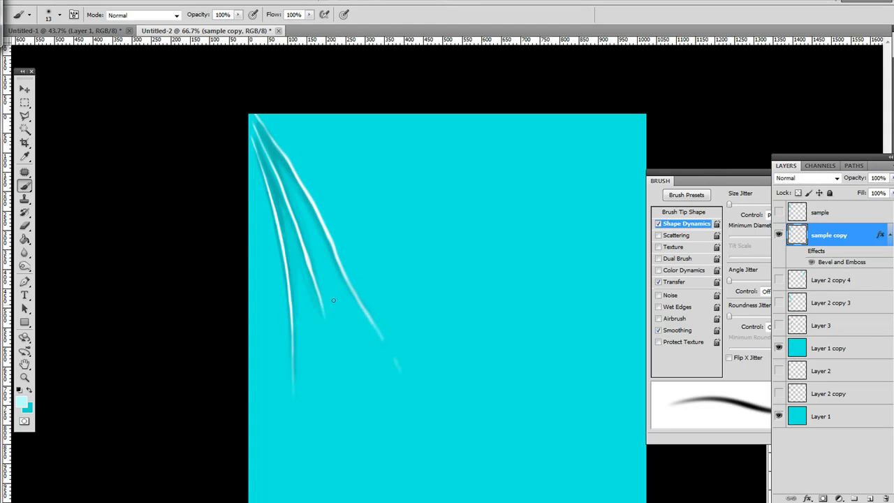
pyautogui.click(811, 262)
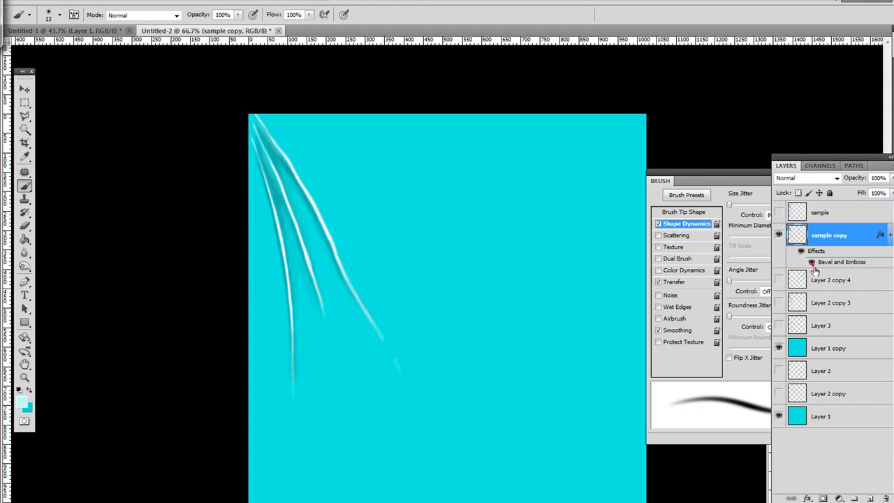
pyautogui.click(801, 250)
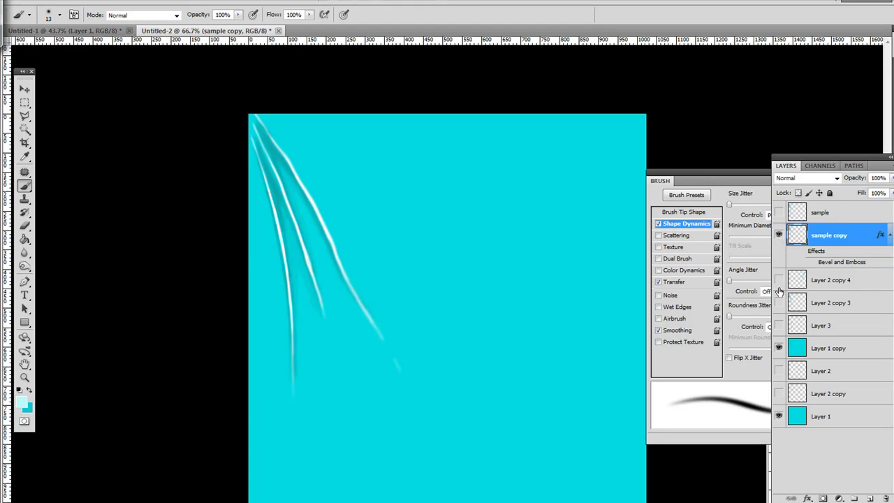
pyautogui.moveTo(781, 348); pyautogui.dragTo(776, 241)
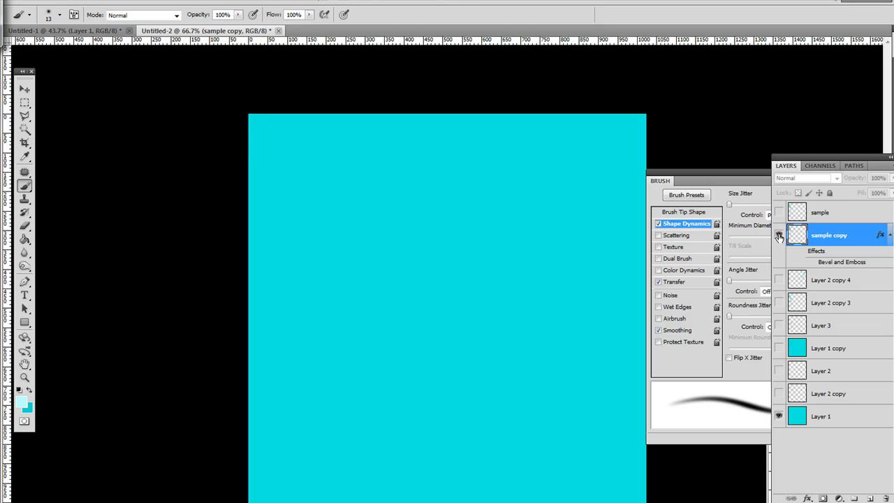
pyautogui.click(779, 235)
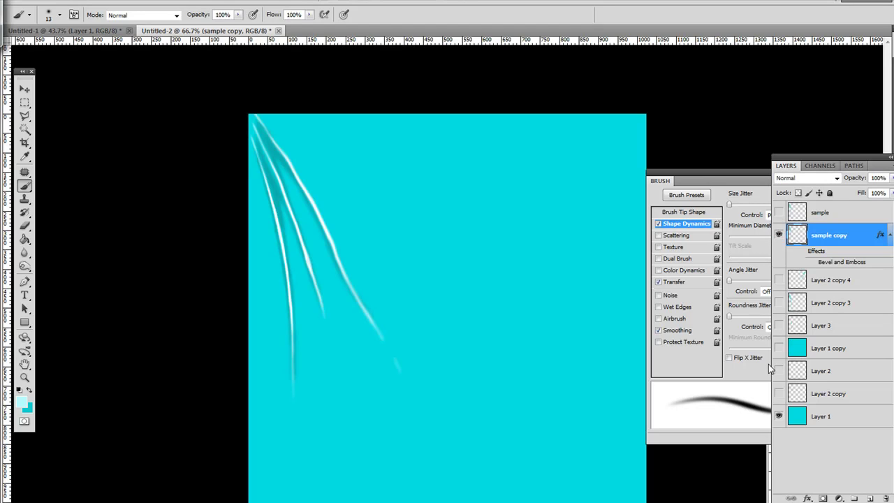
# - Preview and re-hide Layer 2 copy 3 and Layer 3, then show Layer 2 copy 4's strokes
pyautogui.click(779, 302)
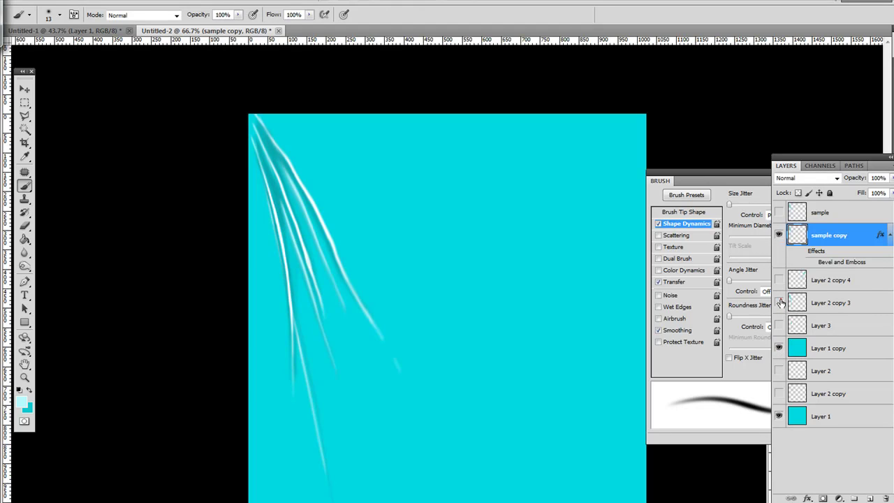
pyautogui.click(779, 302)
pyautogui.click(779, 325)
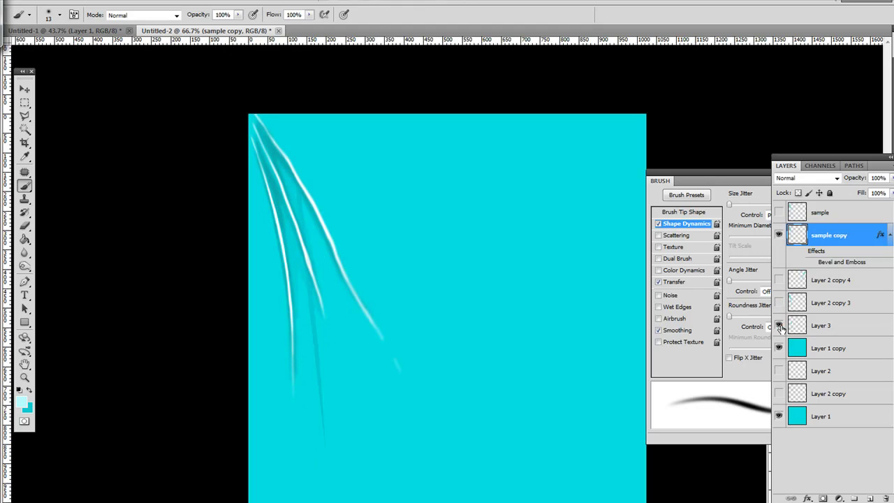
pyautogui.click(779, 325)
pyautogui.click(779, 302)
pyautogui.click(779, 302)
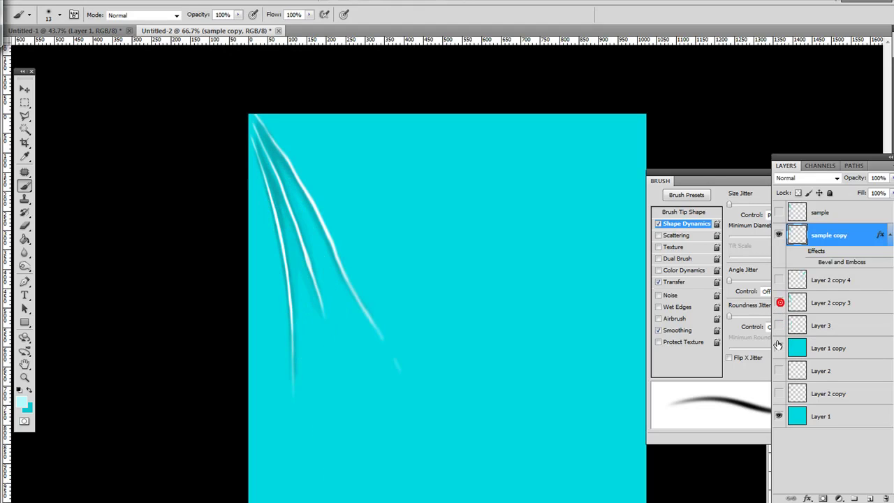
pyautogui.click(779, 279)
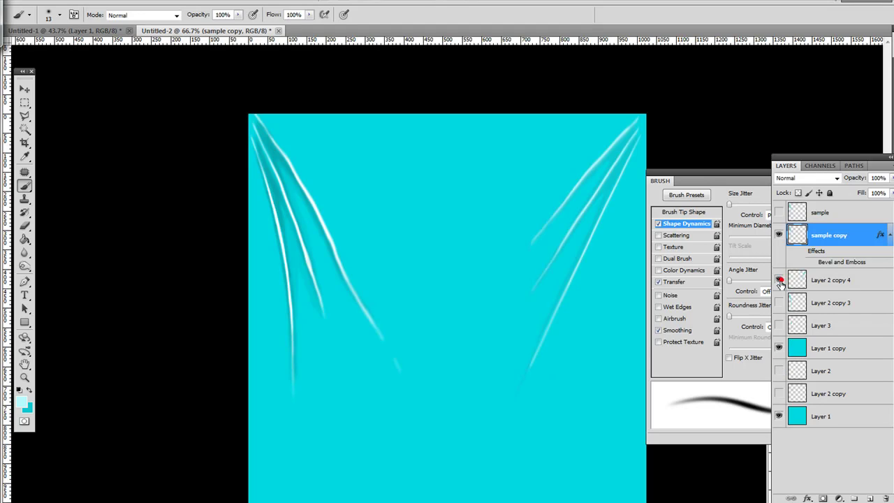
pyautogui.click(779, 279)
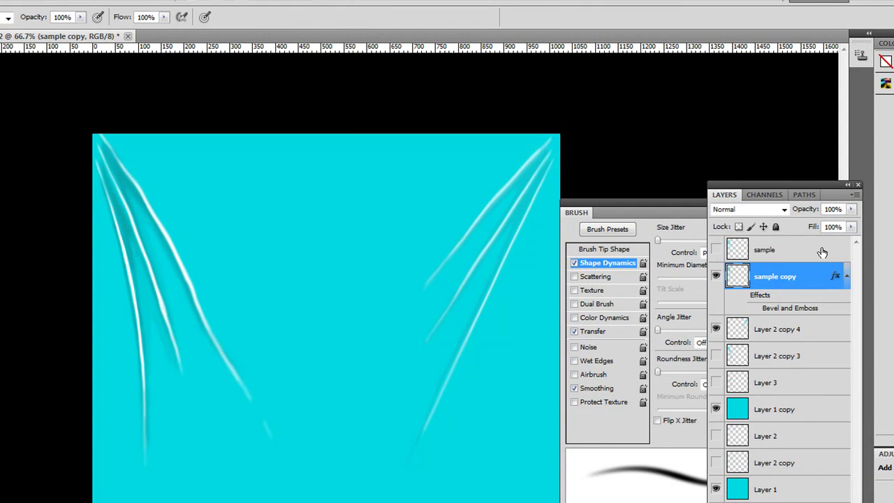
# - Lower the sample copy layer's opacity to 82%
pyautogui.click(851, 209)
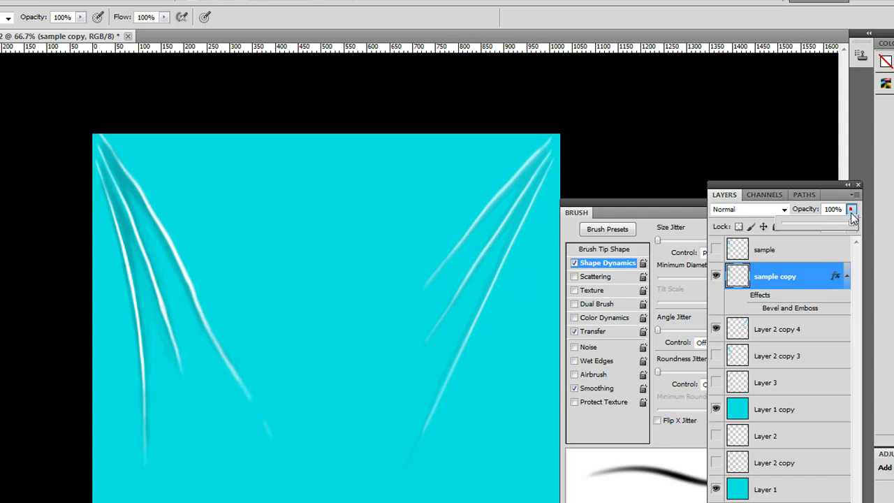
pyautogui.moveTo(851, 218); pyautogui.dragTo(832, 231)
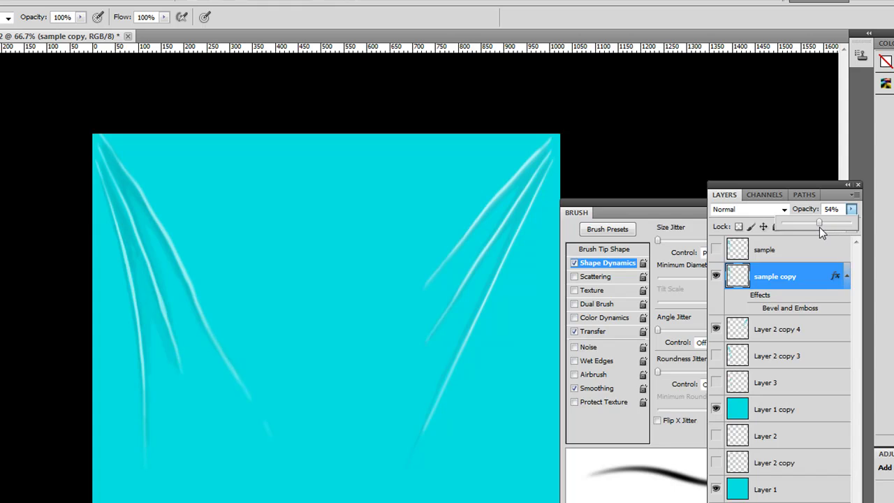
pyautogui.moveTo(821, 233); pyautogui.dragTo(809, 231)
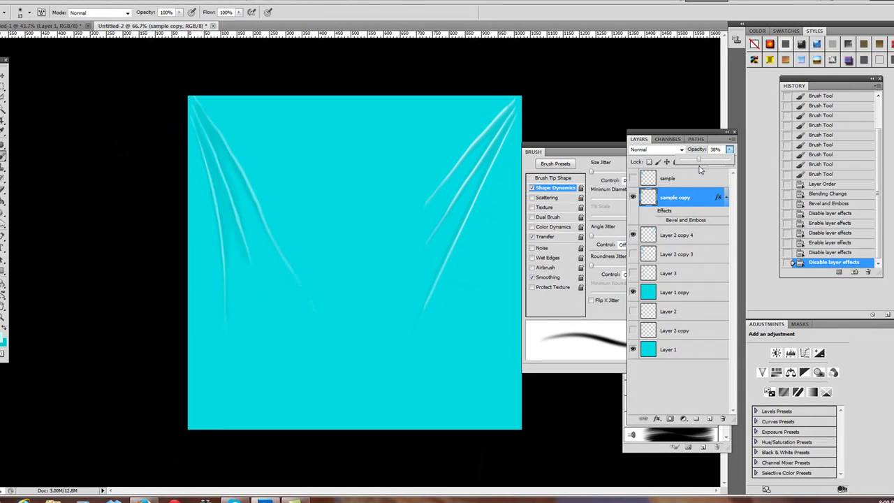
pyautogui.moveTo(695, 162); pyautogui.dragTo(720, 163)
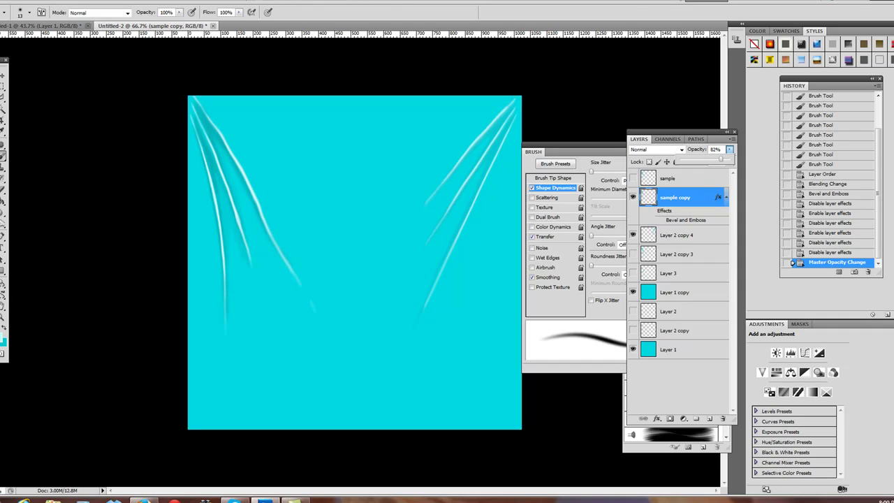
pyautogui.click(3, 72)
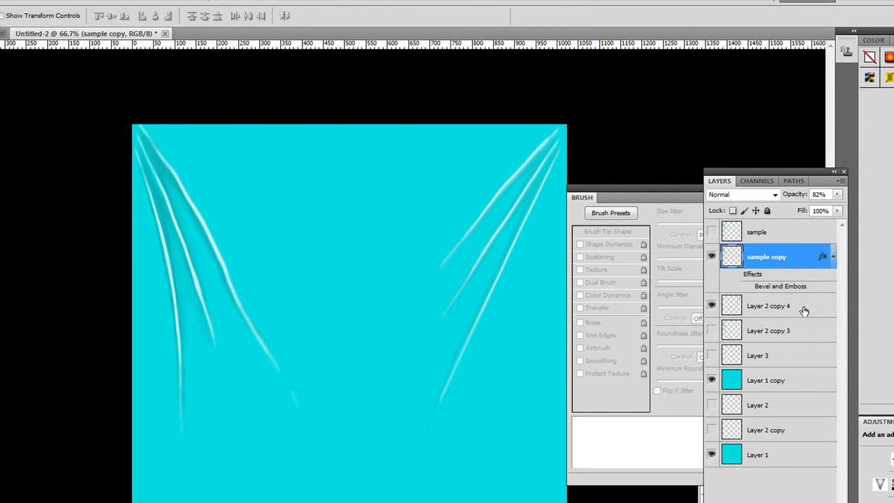
# - Make Layer 2 copy 4 active and check which layers lie under a canvas point
pyautogui.click(803, 309)
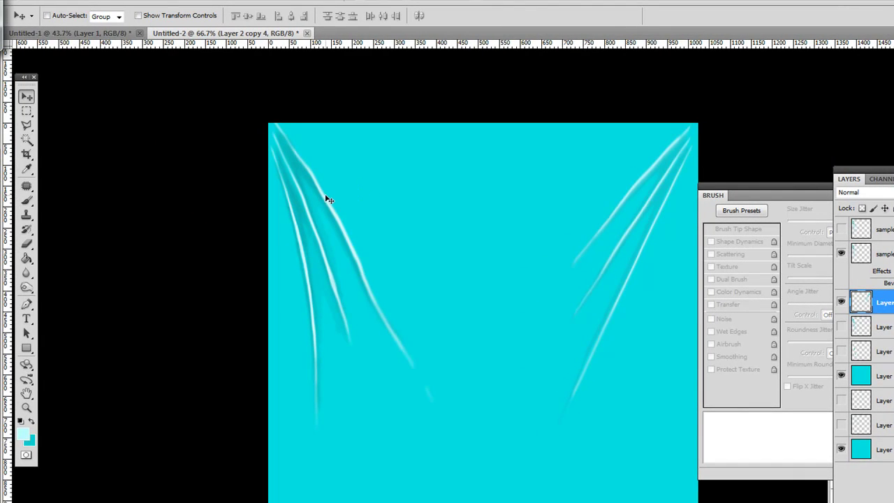
pyautogui.rightClick(648, 176)
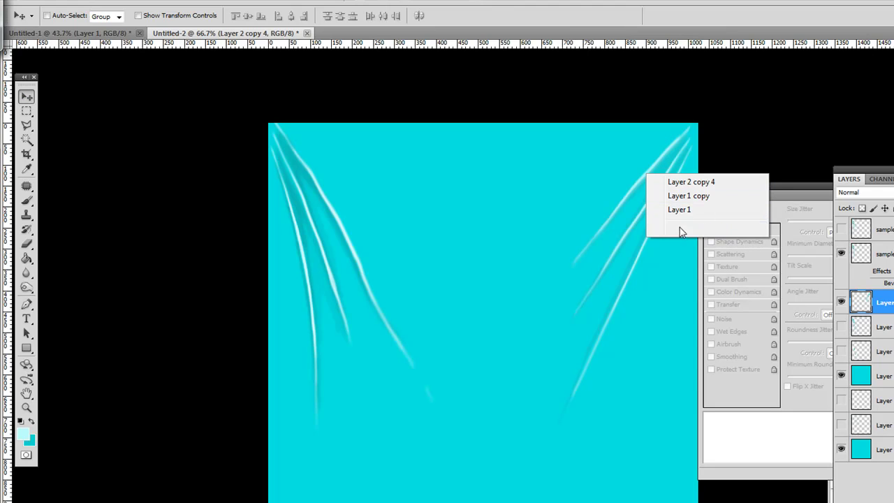
pyautogui.click(733, 134)
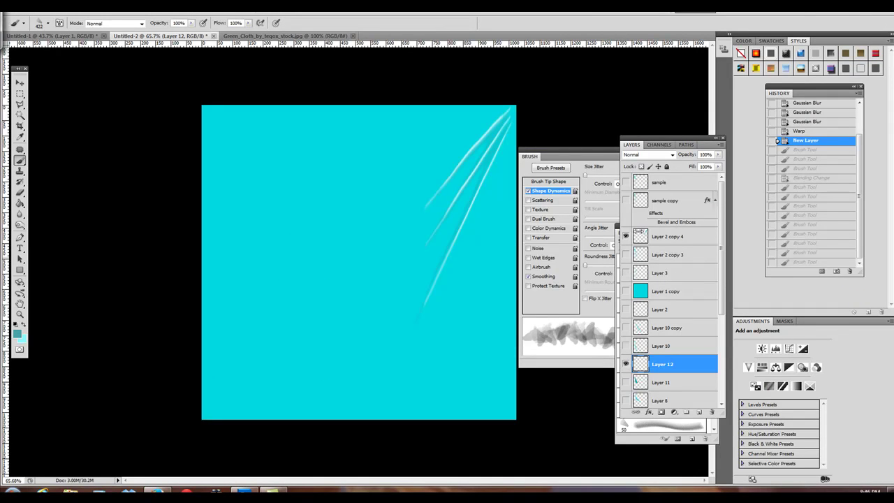
# - Hide Layer 2 copy 4, create new Layer 13, and paint mottled teal strokes on it
pyautogui.click(625, 236)
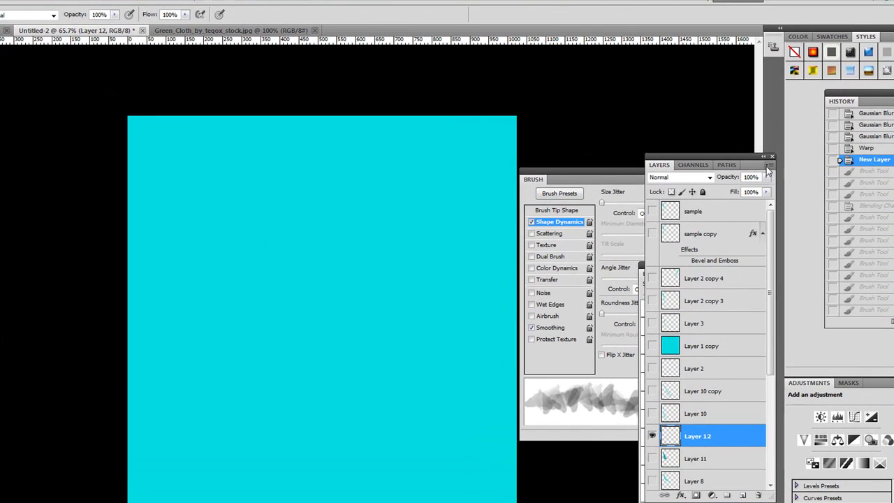
pyautogui.click(720, 145)
pyautogui.click(803, 168)
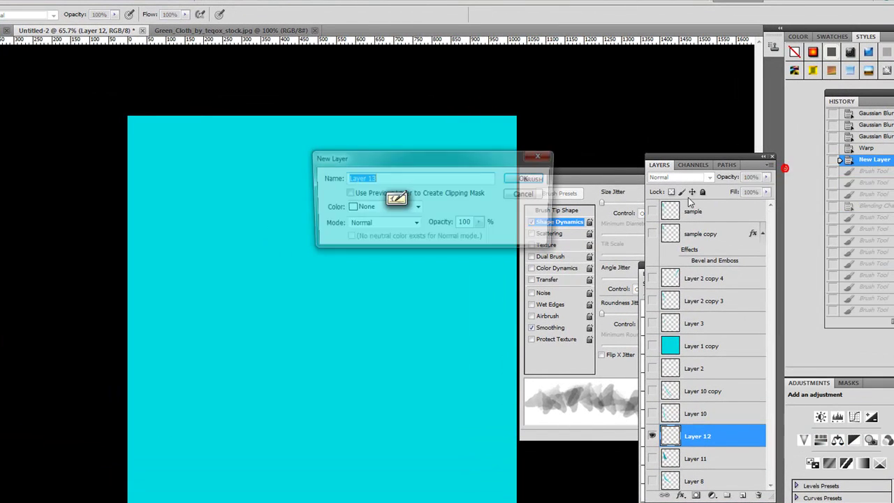
pyautogui.click(519, 178)
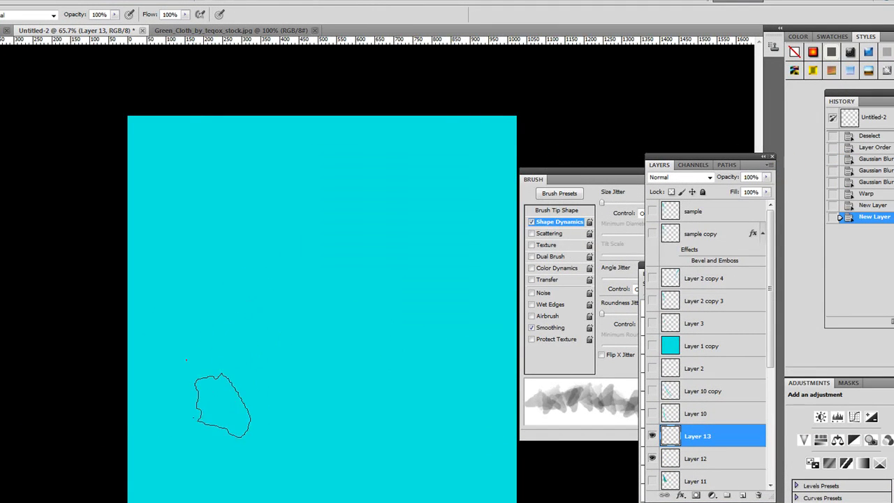
pyautogui.moveTo(216, 409)
pyautogui.mouseDown()
pyautogui.moveTo(443, 393)
pyautogui.moveTo(296, 355)
pyautogui.moveTo(473, 210)
pyautogui.moveTo(296, 243)
pyautogui.moveTo(431, 492)
pyautogui.moveTo(140, 479)
pyautogui.moveTo(508, 239)
pyautogui.moveTo(482, 268)
pyautogui.moveTo(489, 265)
pyautogui.mouseUp()
# - Set Layer 13's blend mode to Overlay and paint brighter cloudy patches
pyautogui.click(709, 176)
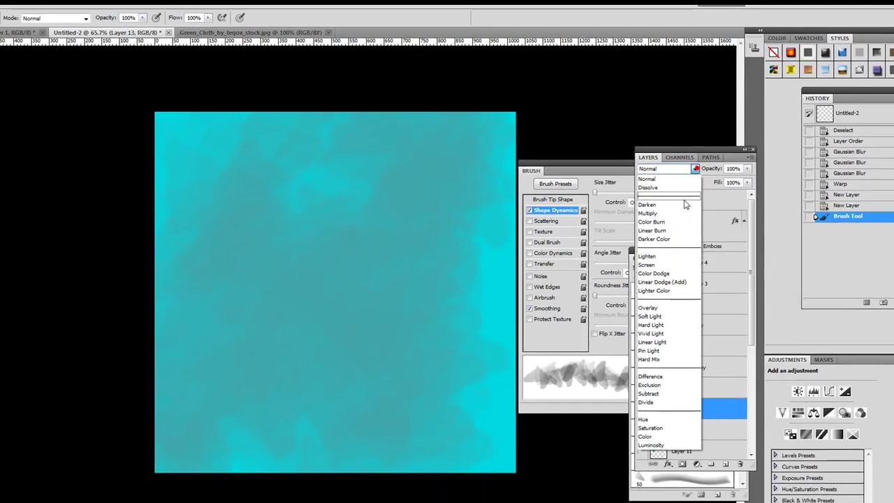
pyautogui.click(660, 194)
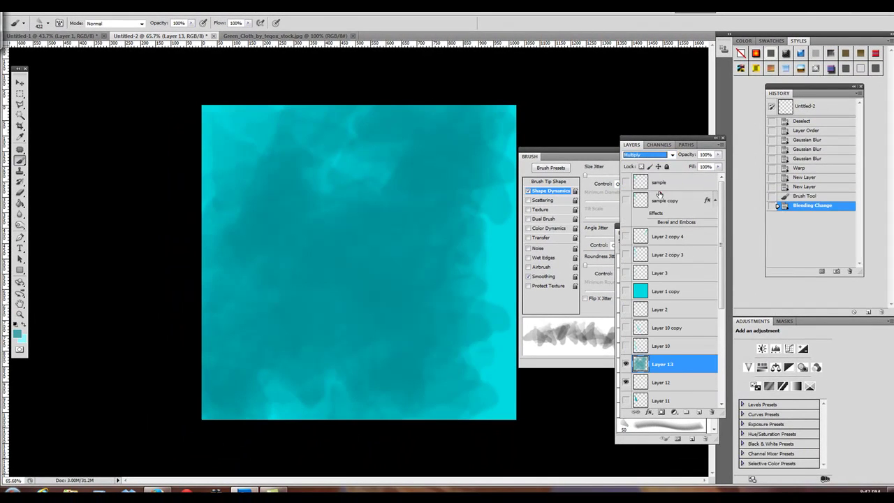
pyautogui.click(672, 154)
pyautogui.click(656, 276)
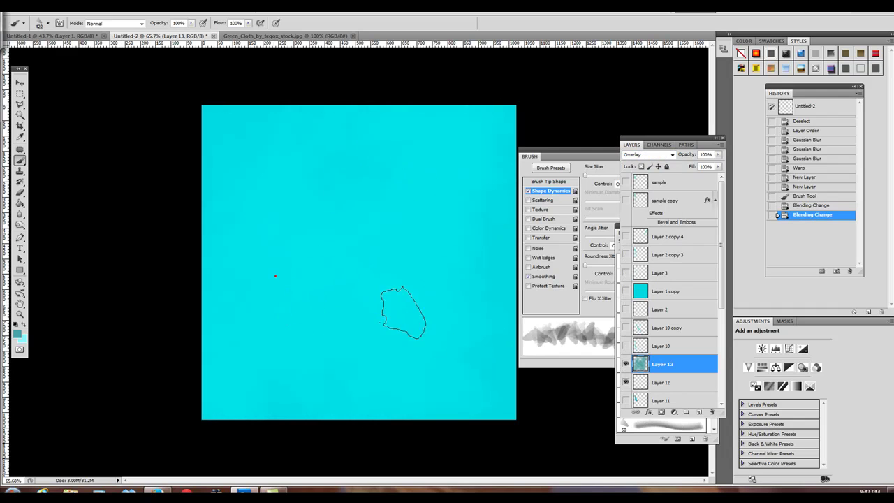
pyautogui.click(275, 276)
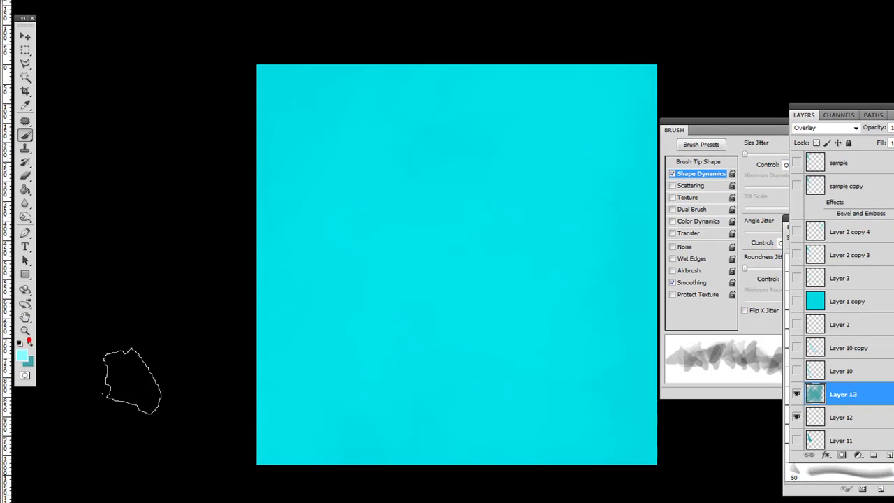
pyautogui.moveTo(441, 301)
pyautogui.mouseDown()
pyautogui.moveTo(568, 358)
pyautogui.moveTo(313, 279)
pyautogui.moveTo(482, 96)
pyautogui.moveTo(537, 145)
pyautogui.mouseUp()
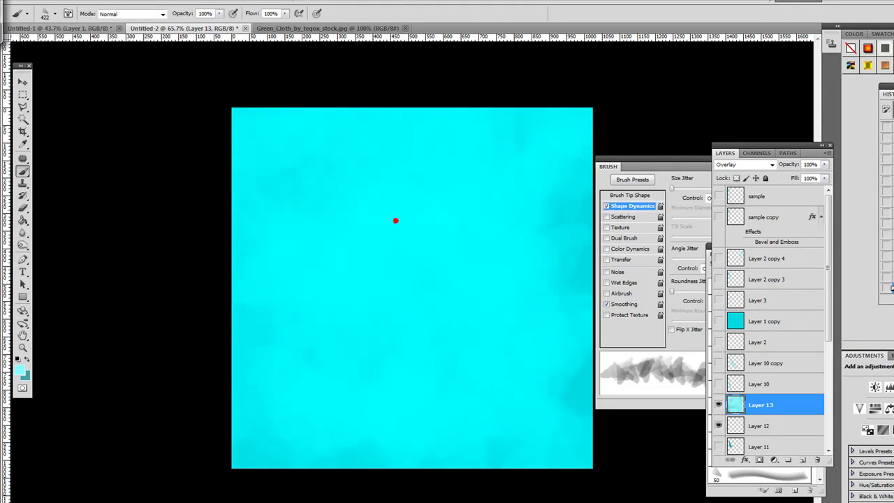
# - Append the Faux Finish brushes to the current brush presets
pyautogui.click(56, 14)
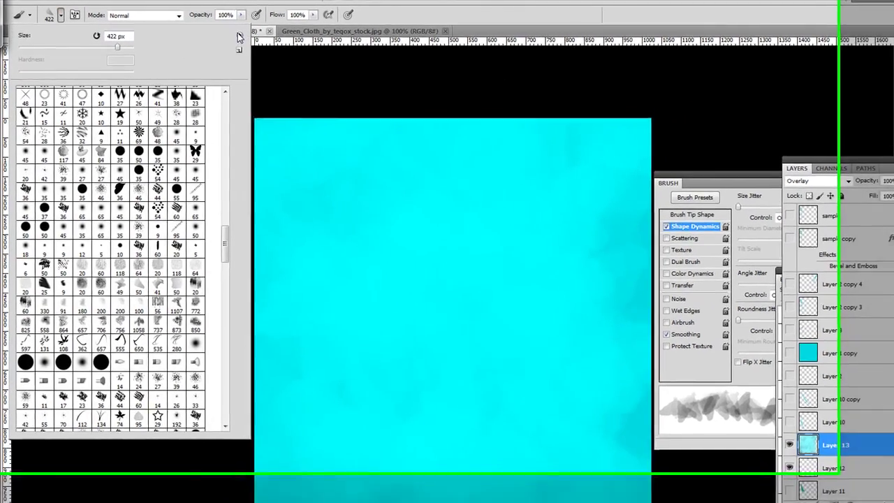
pyautogui.click(218, 30)
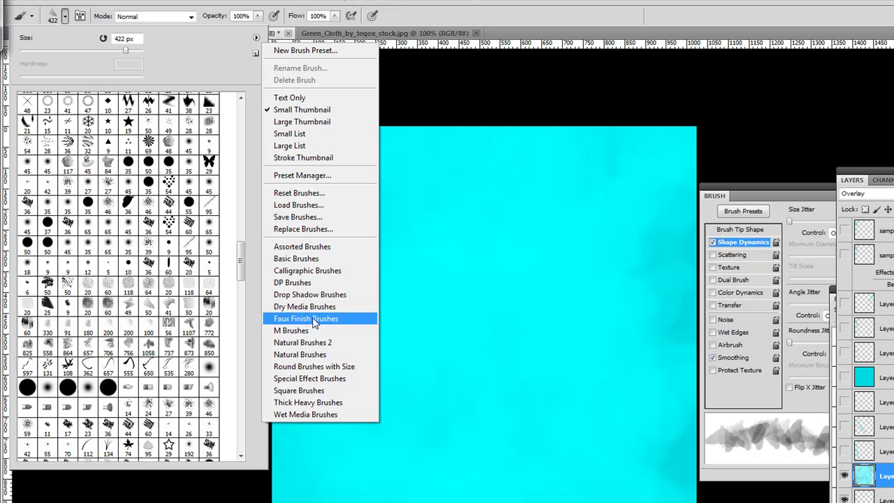
pyautogui.click(314, 320)
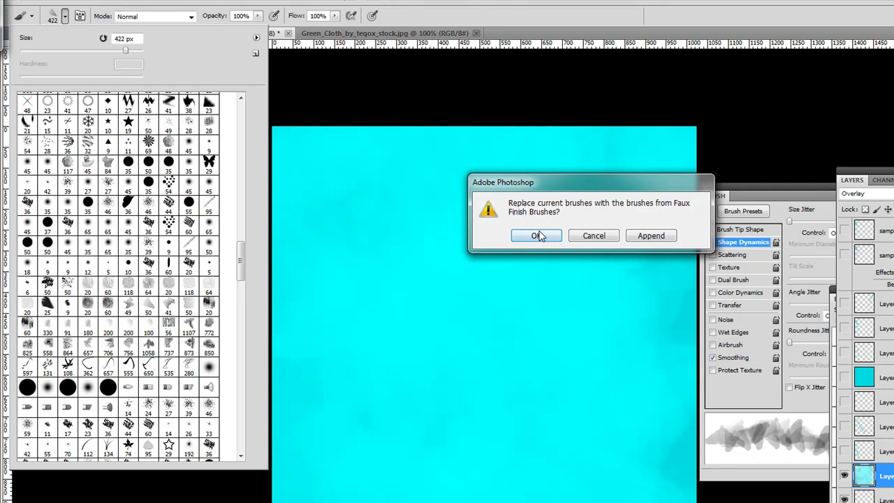
pyautogui.click(649, 236)
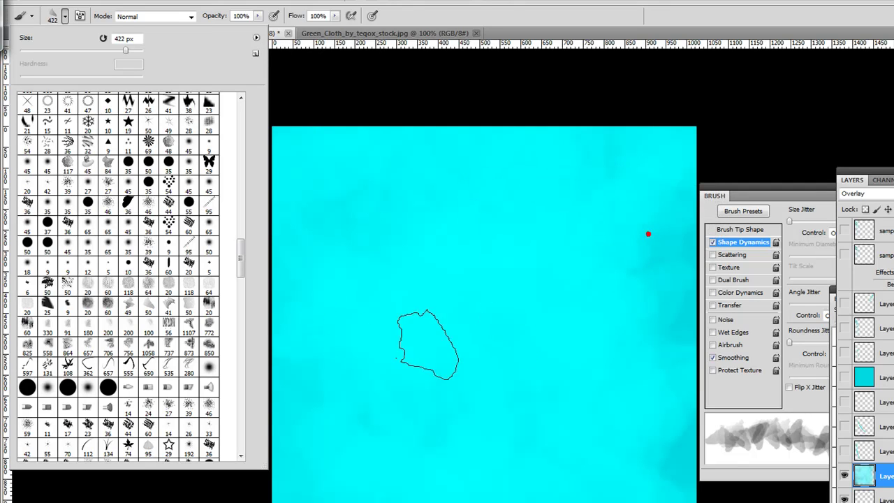
pyautogui.moveTo(241, 249); pyautogui.dragTo(246, 444)
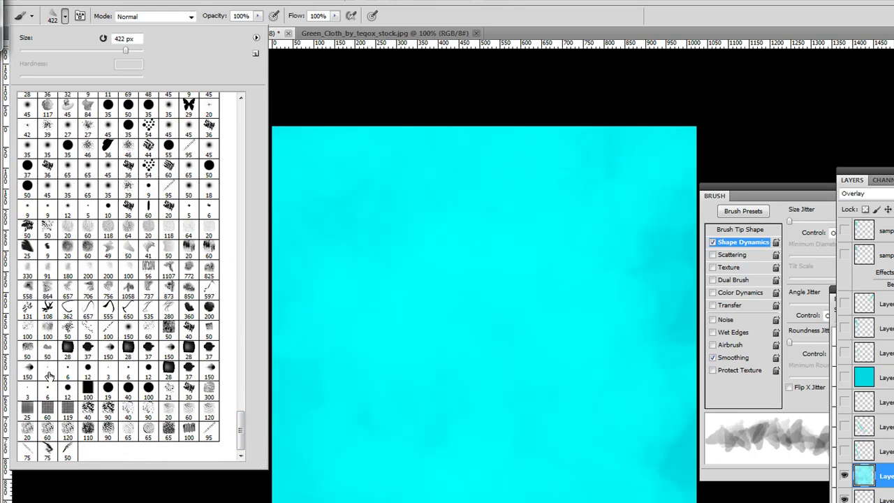
# - Pick a Faux Finish preset, enlarge it to 911 px, and enable Shape Dynamics
pyautogui.click(88, 428)
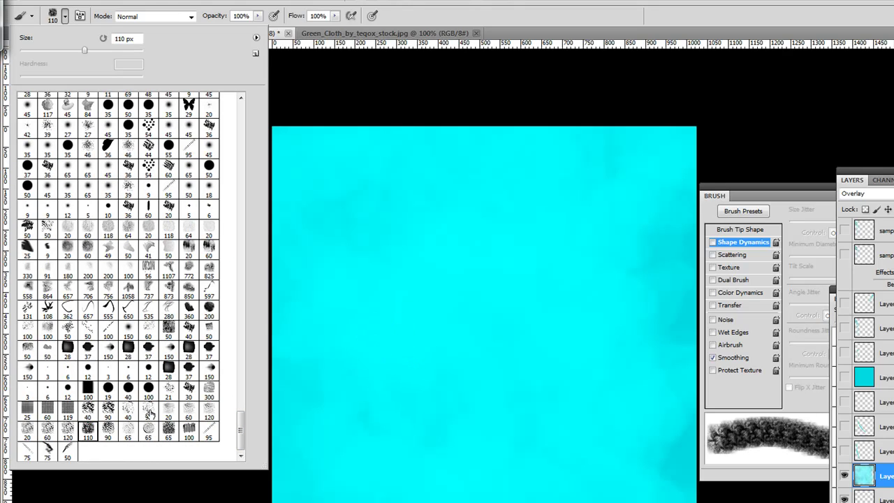
pyautogui.click(169, 435)
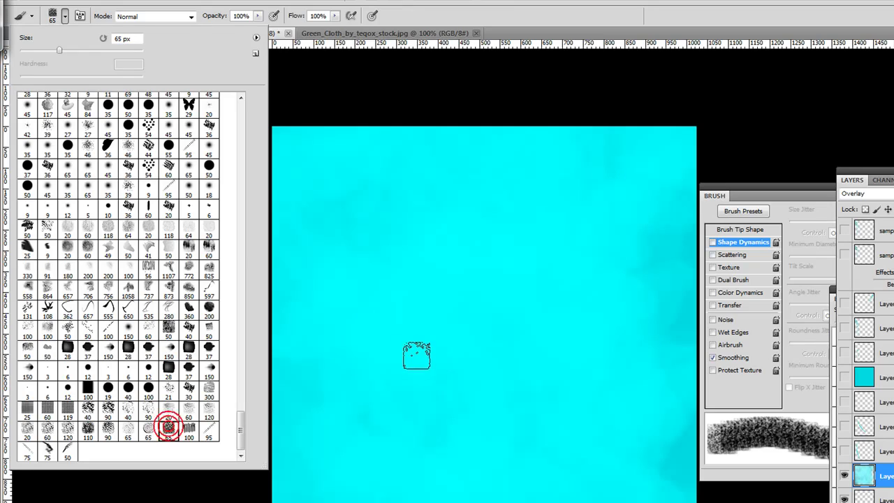
pyautogui.click(148, 408)
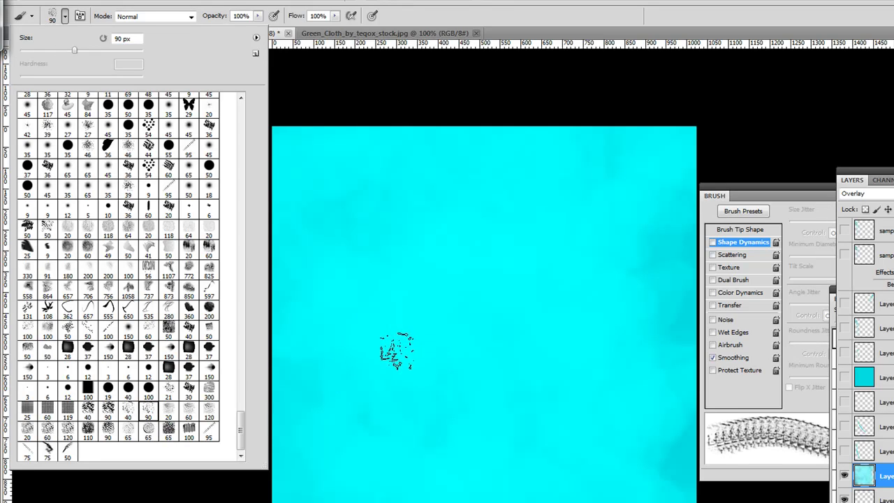
pyautogui.click(129, 248)
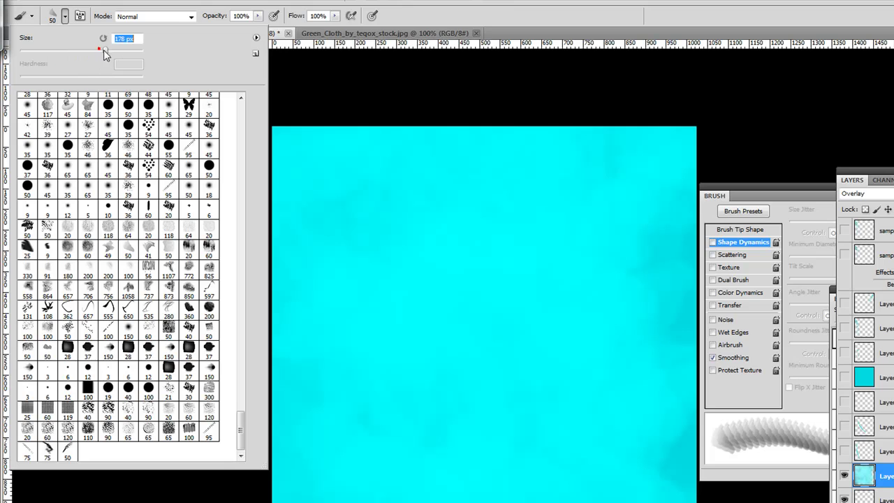
pyautogui.moveTo(101, 46); pyautogui.dragTo(155, 60)
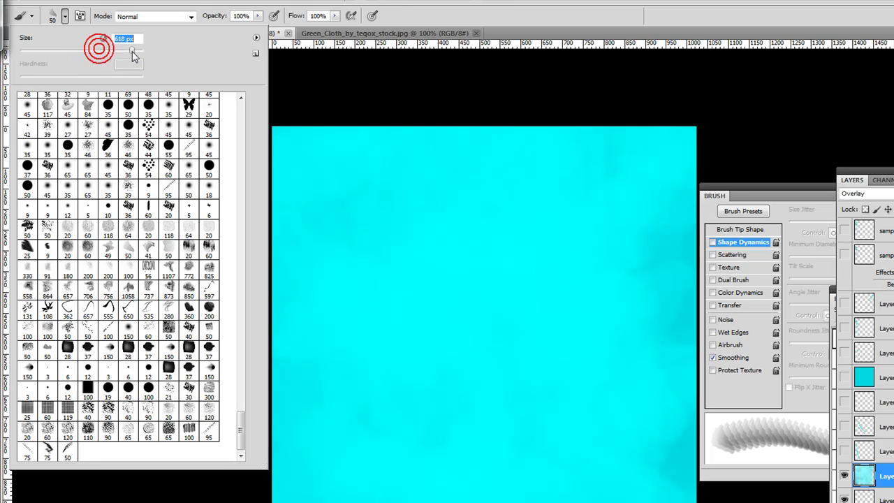
pyautogui.click(721, 242)
# - Set the brush angle jitter to 52% and the foreground colour to dark teal
pyautogui.moveTo(832, 307); pyautogui.dragTo(854, 309)
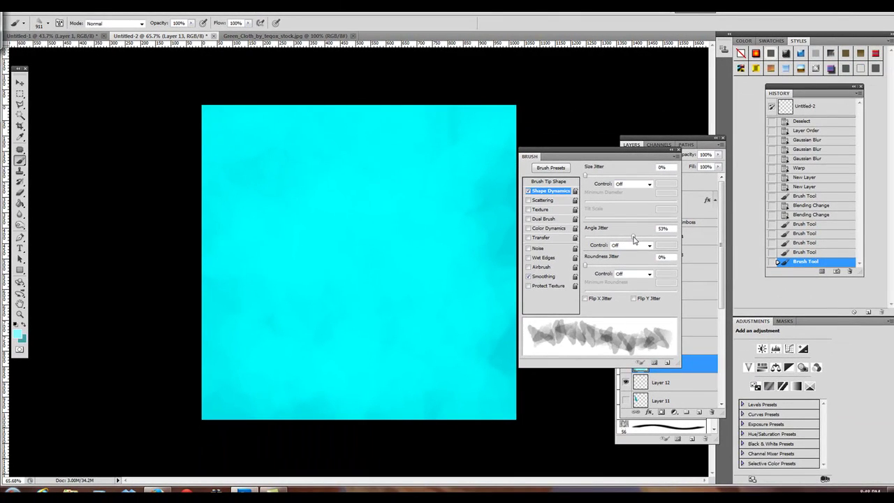
pyautogui.moveTo(634, 240); pyautogui.dragTo(632, 240)
pyautogui.click(17, 335)
pyautogui.moveTo(682, 167); pyautogui.dragTo(699, 137)
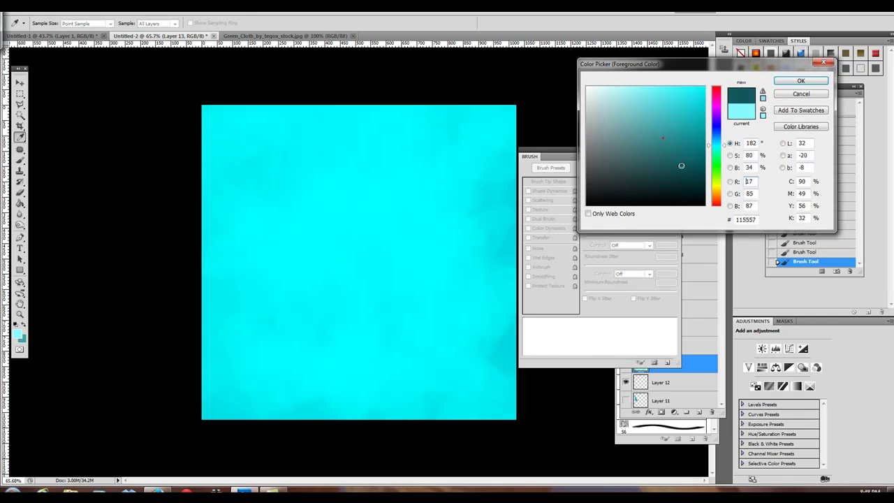
pyautogui.click(801, 80)
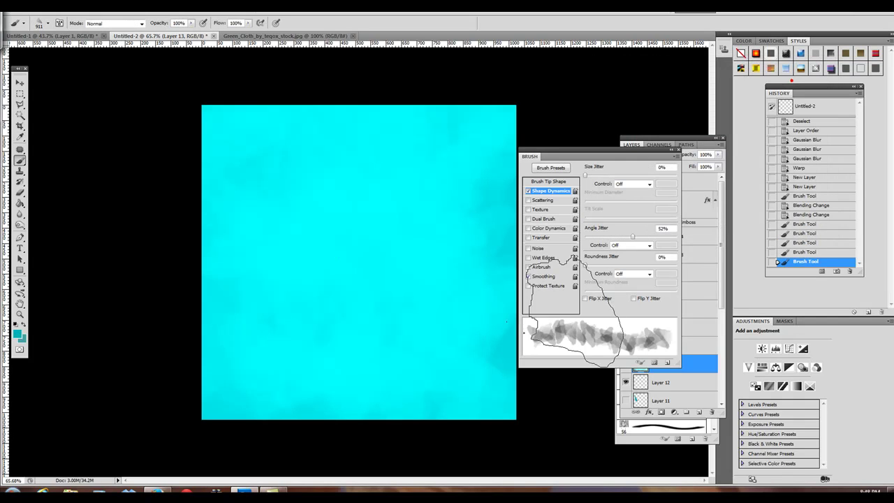
# - Paint dark teal mottled patches on the Overlay layer
pyautogui.click(275, 272)
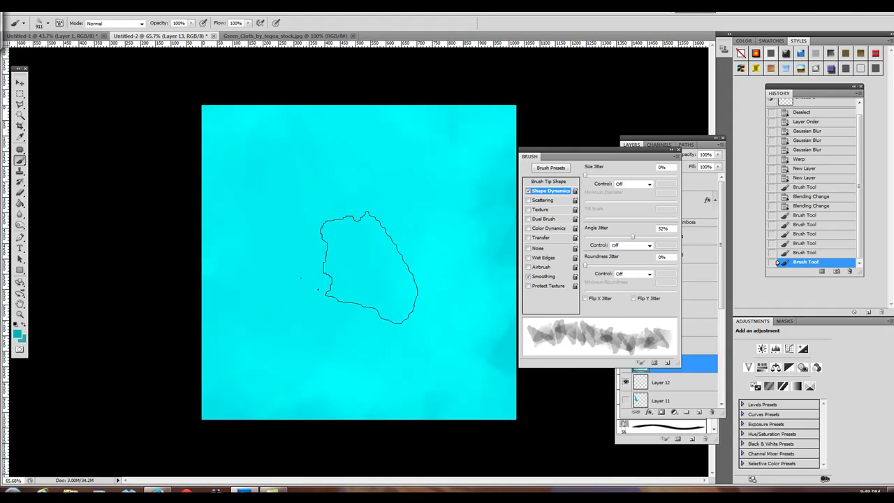
pyautogui.click(789, 493)
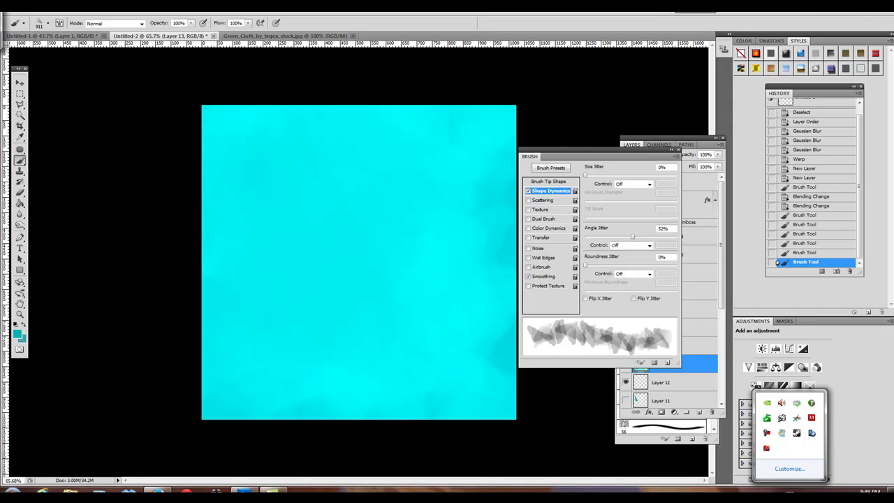
pyautogui.click(766, 433)
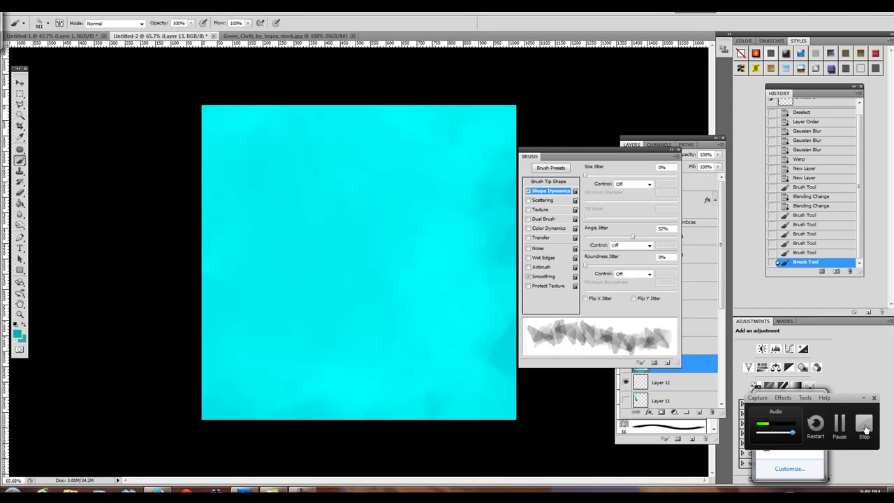